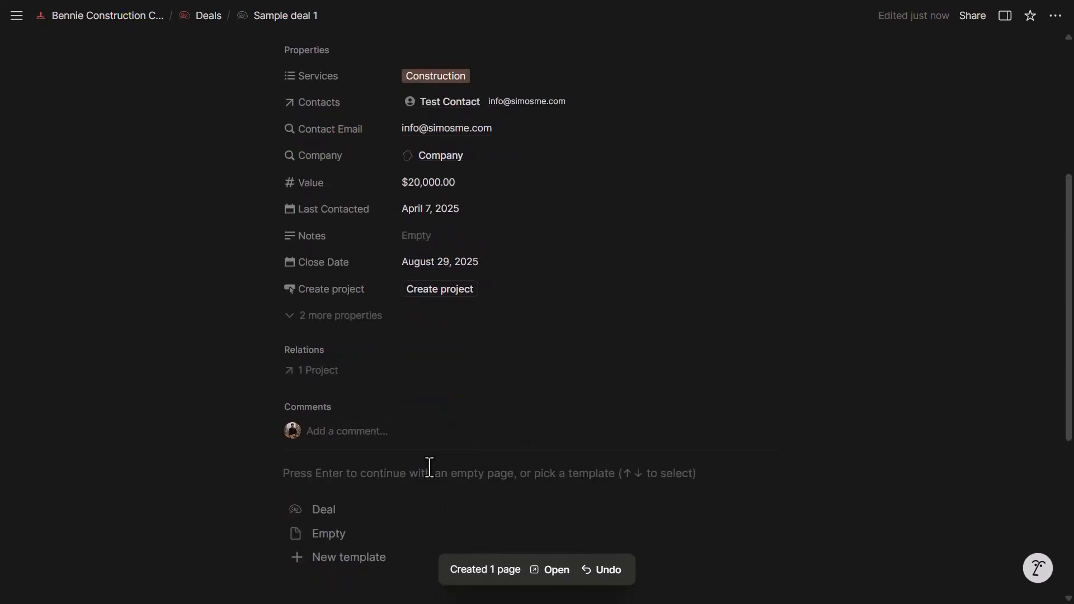
# Step: Open the deal's linked project as a full page and name it "Sample Co. #1586"
pyautogui.click(324, 379)
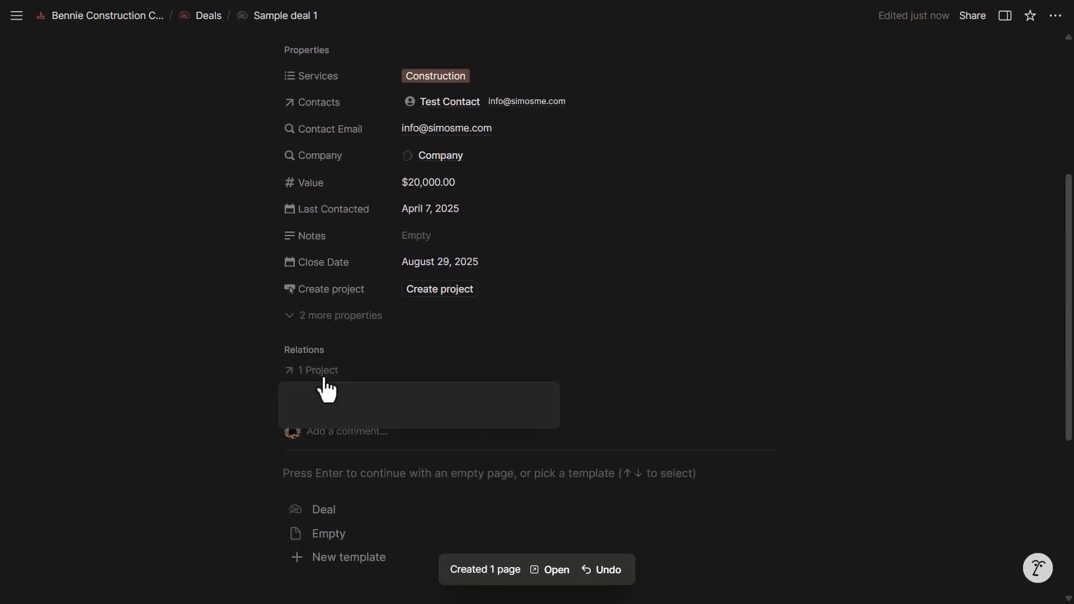
pyautogui.click(406, 247)
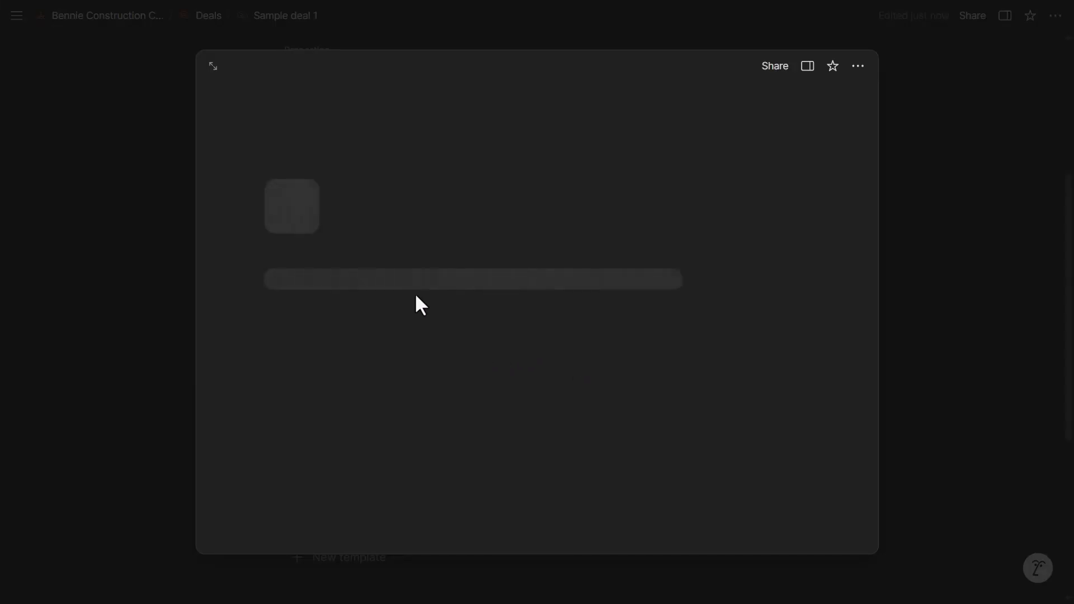
pyautogui.click(213, 66)
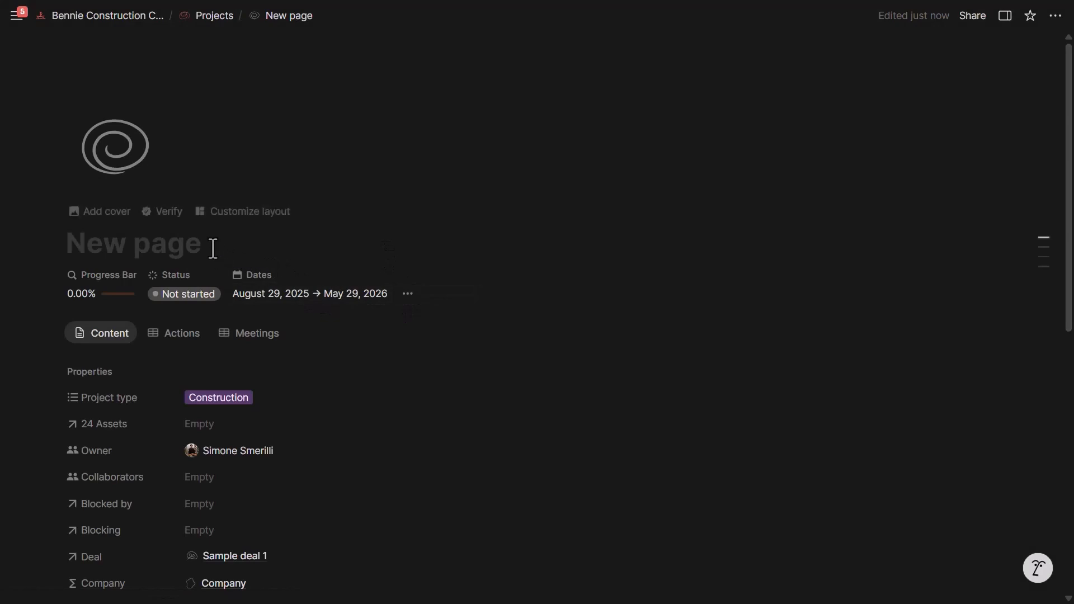
pyautogui.write('Sample Co. #1586')
# Step: Expand the Actions section of the project page and look over its task board
pyautogui.scroll(-1, 296, 236)
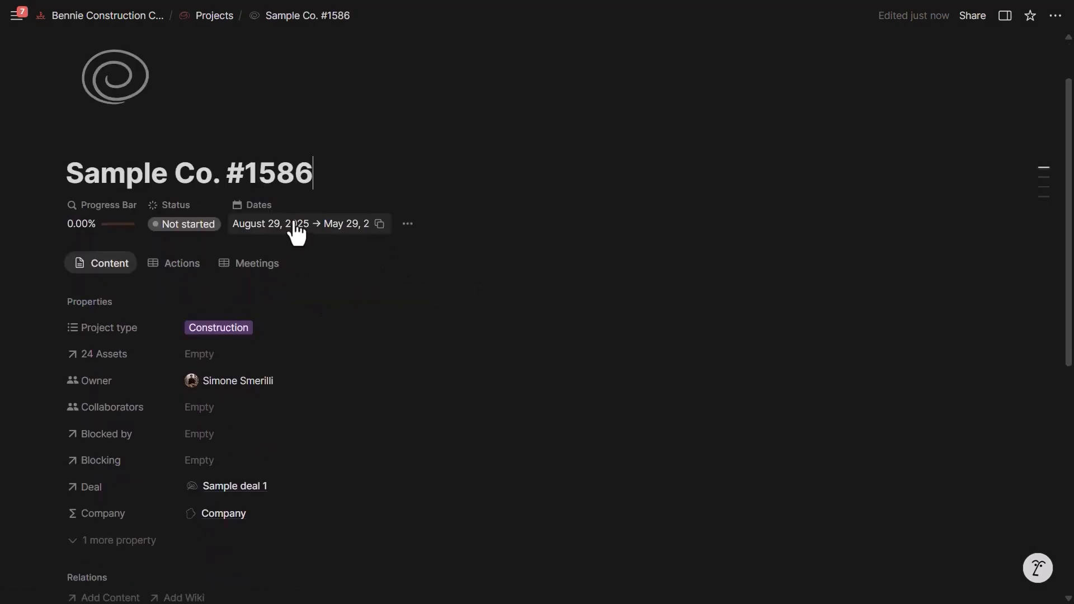
pyautogui.scroll(-1, 295, 229)
pyautogui.scroll(-5, 288, 175)
pyautogui.click(75, 316)
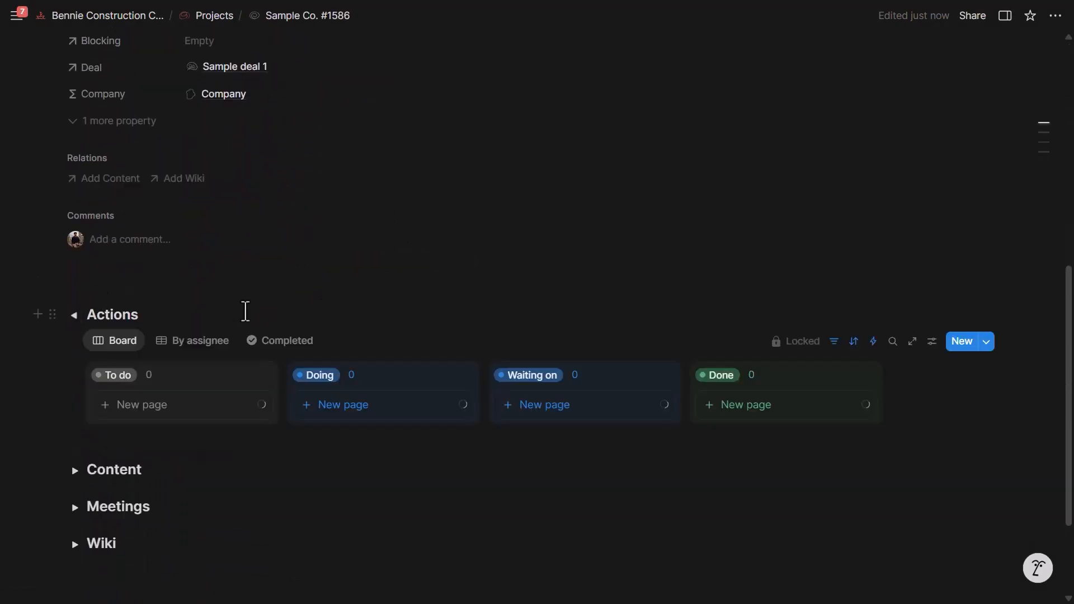
pyautogui.scroll(-1, 295, 316)
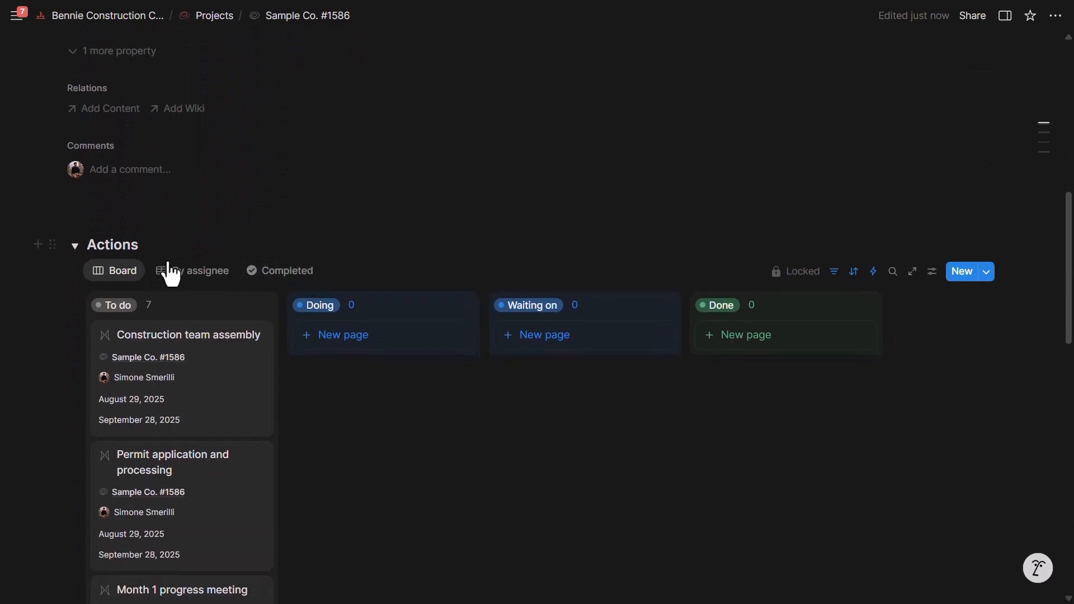
pyautogui.scroll(-1, 282, 397)
# Step: Set the project's dates to start September 15, 2025 and end June 20, 2026
pyautogui.scroll(1, 291, 401)
pyautogui.scroll(7, 297, 392)
pyautogui.click(328, 225)
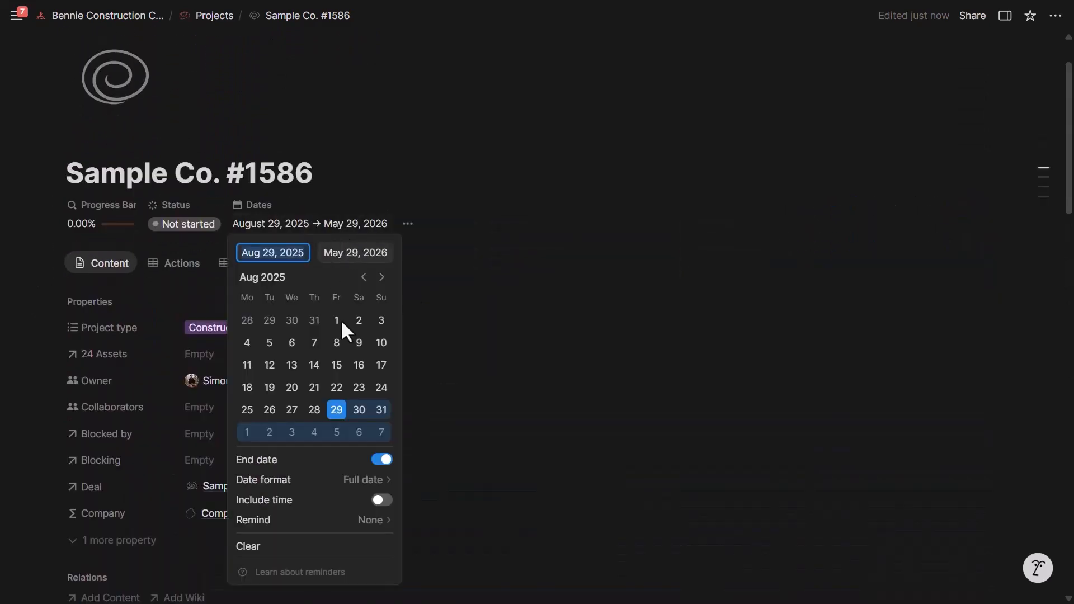
pyautogui.click(382, 277)
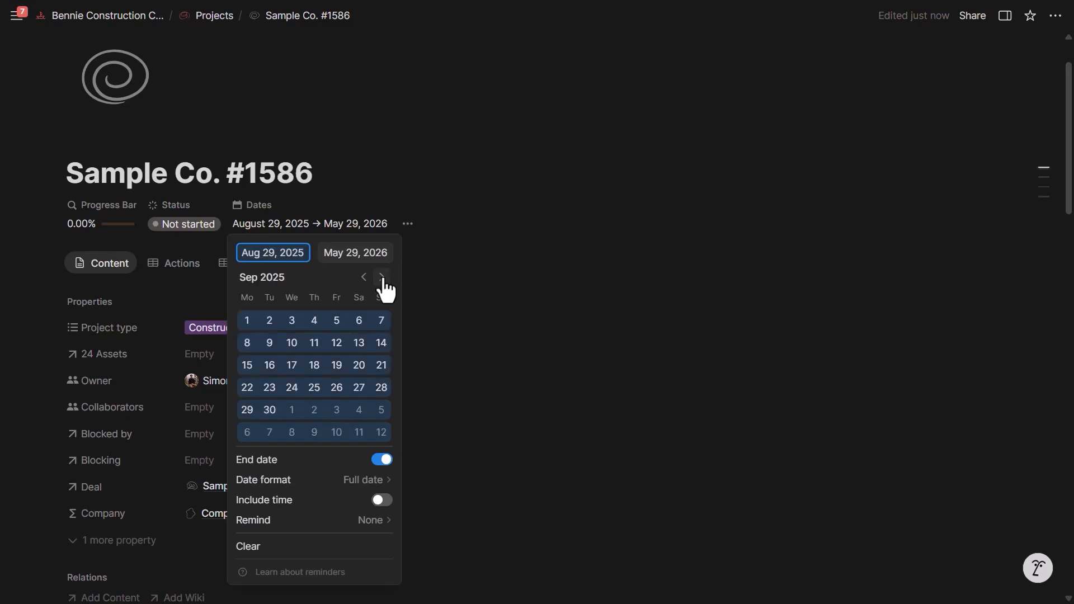
pyautogui.click(246, 366)
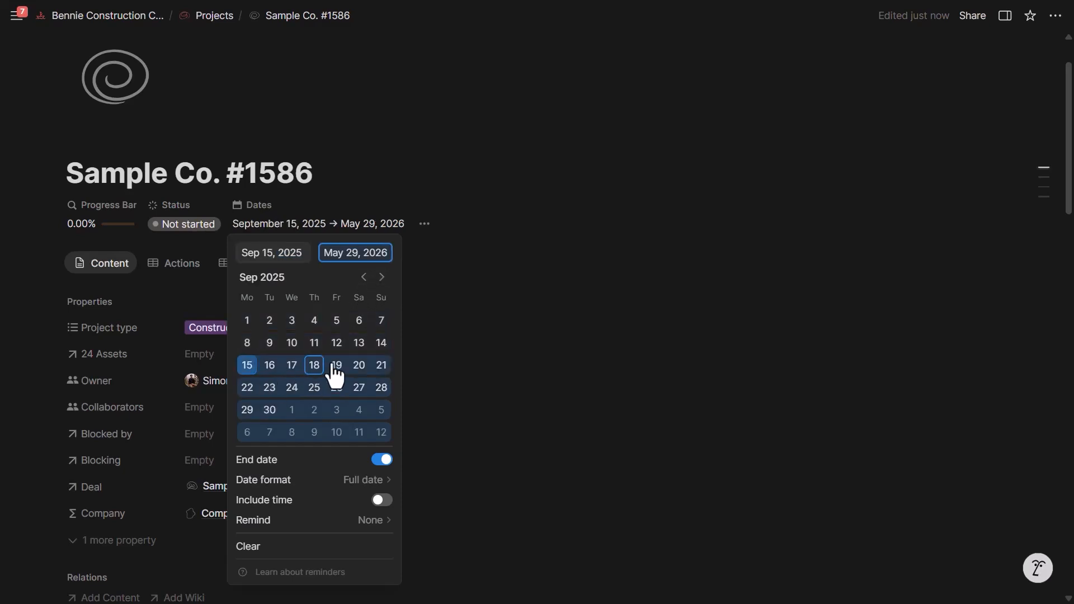
pyautogui.click(374, 252)
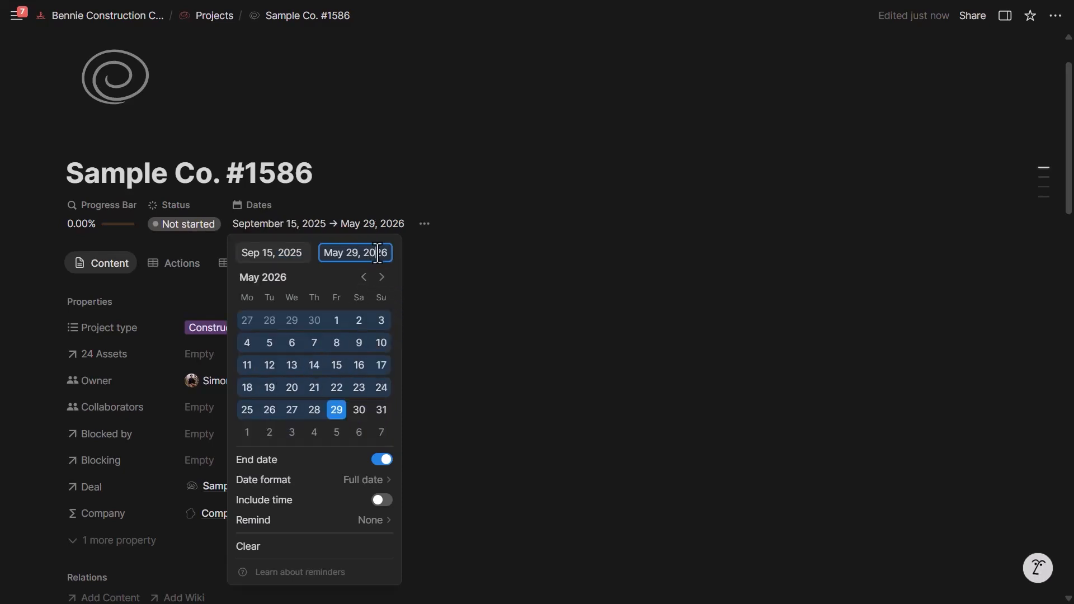
pyautogui.click(382, 277)
pyautogui.click(361, 365)
pyautogui.click(481, 305)
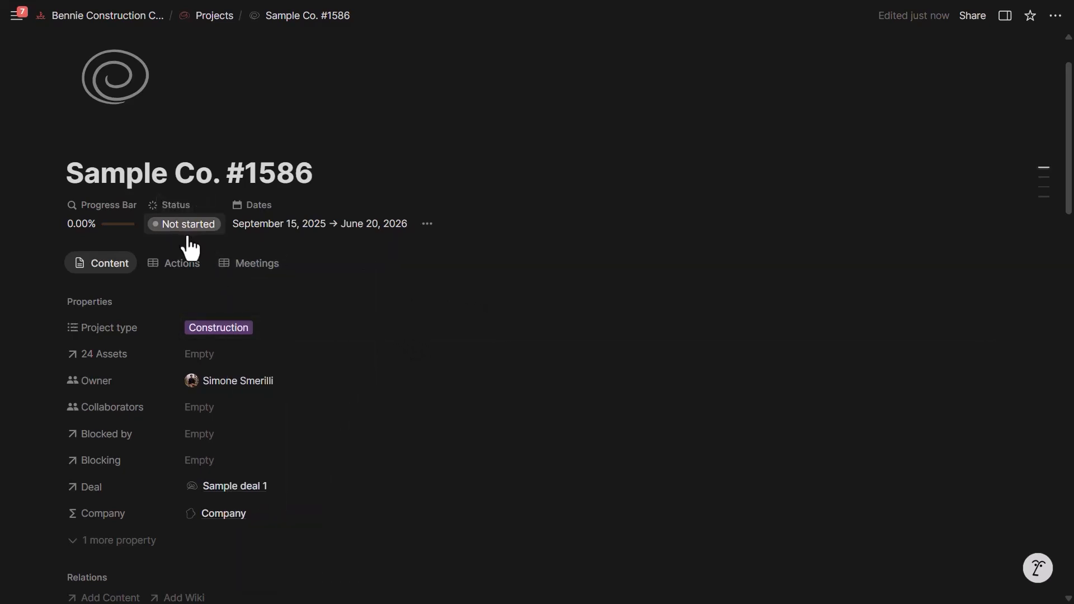
# Step: Preview the linked Sample deal 1 from the project's Deal property, then close it
pyautogui.scroll(-1, 263, 285)
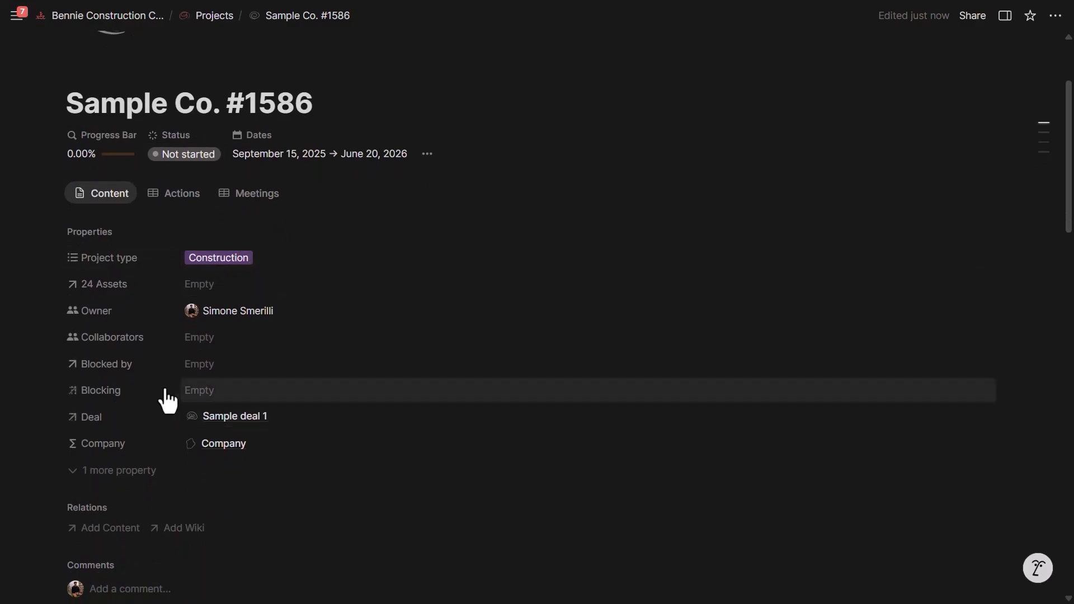
pyautogui.click(262, 417)
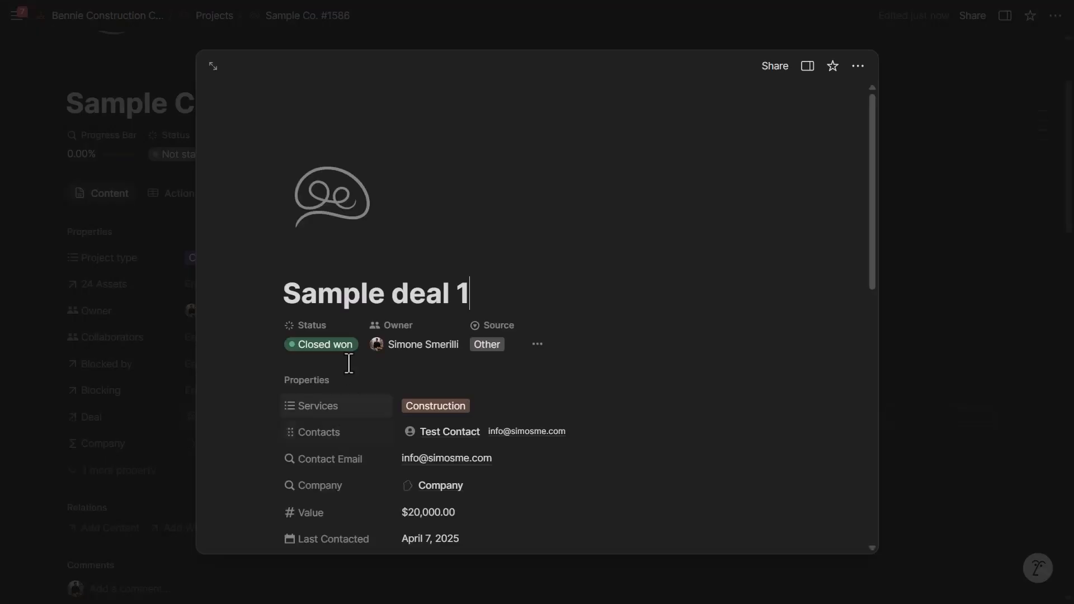
pyautogui.scroll(-3, 311, 361)
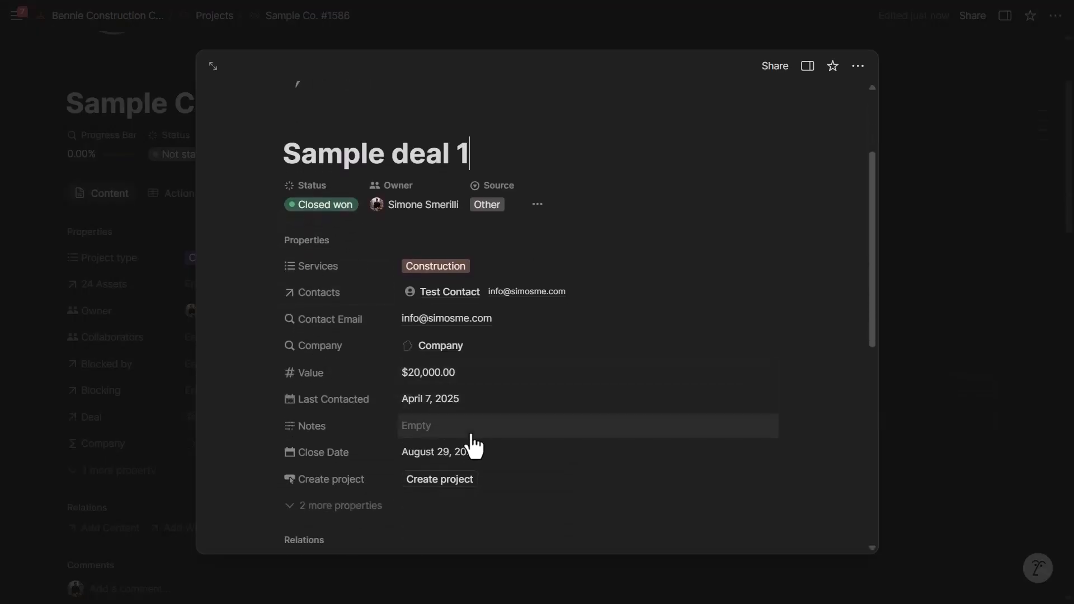
pyautogui.click(85, 369)
# Step: Review the project's properties and comments, including the choices offered for 24 Assets and Collaborators
pyautogui.scroll(-1, 250, 391)
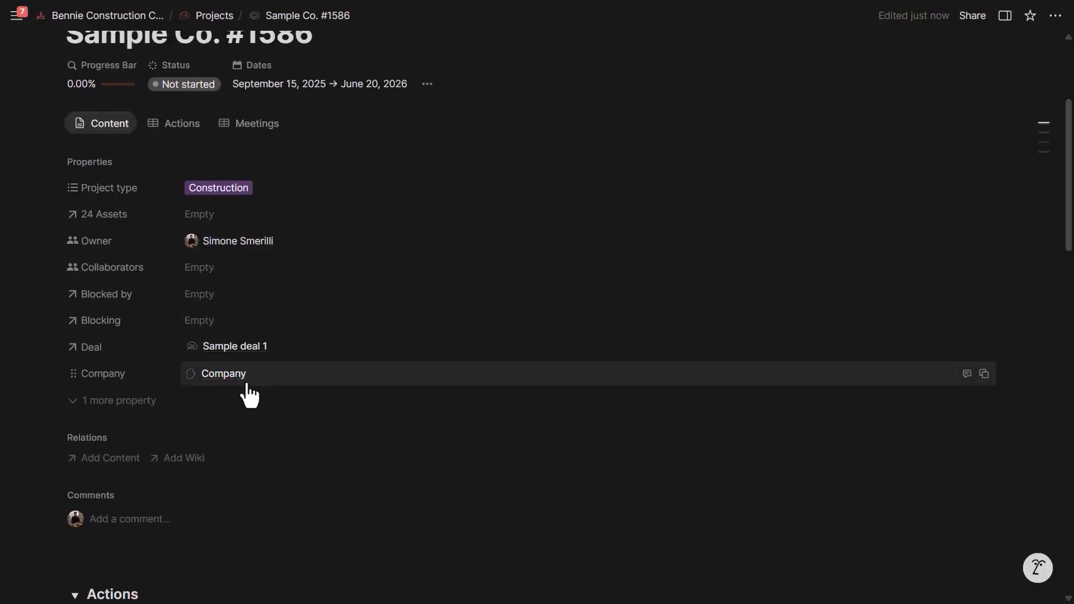
pyautogui.click(250, 216)
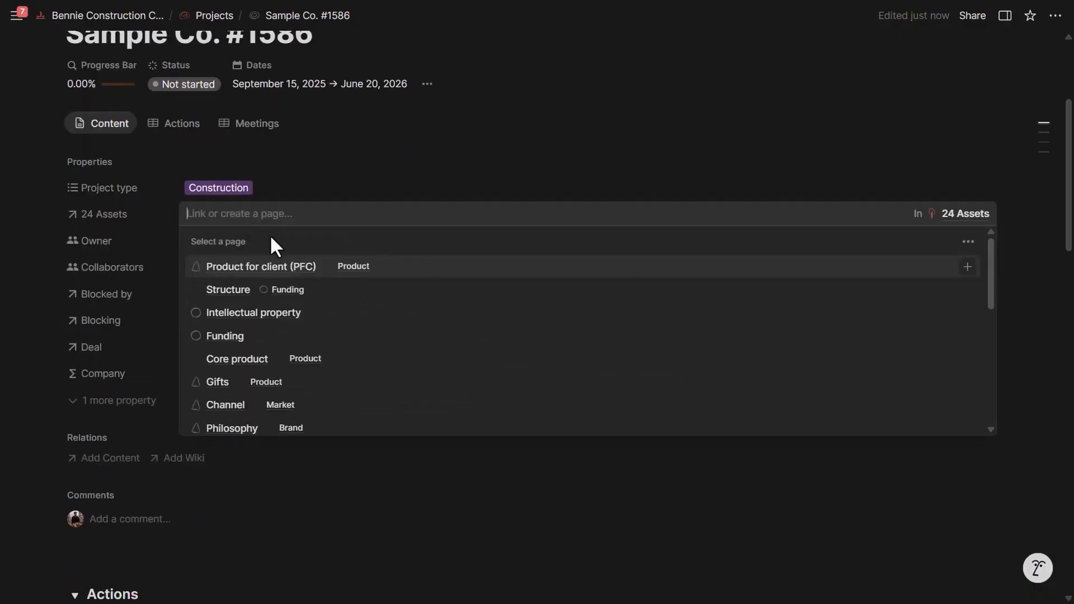
pyautogui.press('Escape')
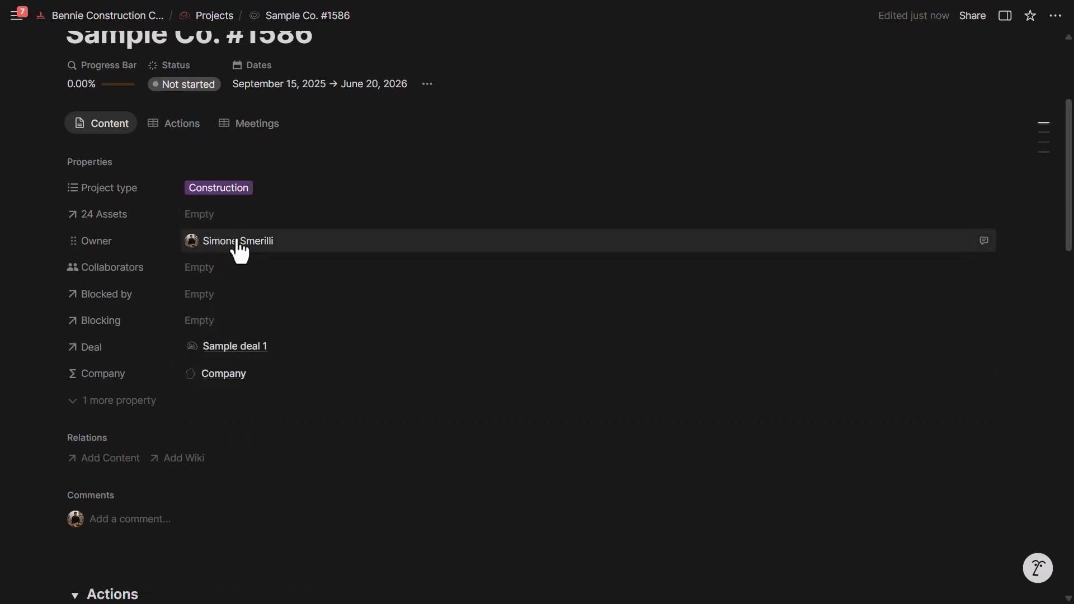
pyautogui.click(234, 279)
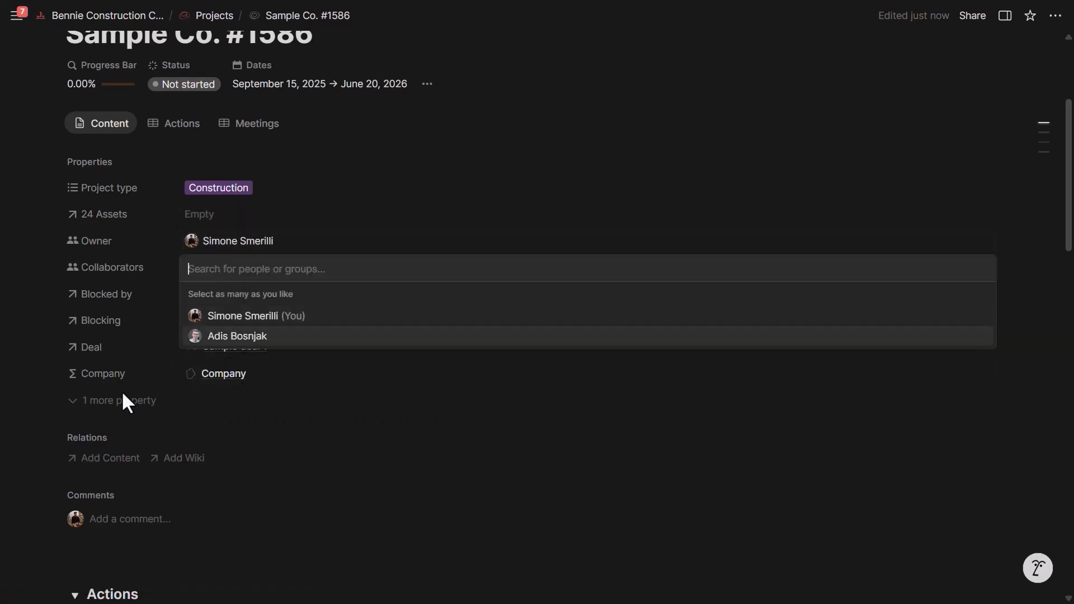
pyautogui.press('Escape')
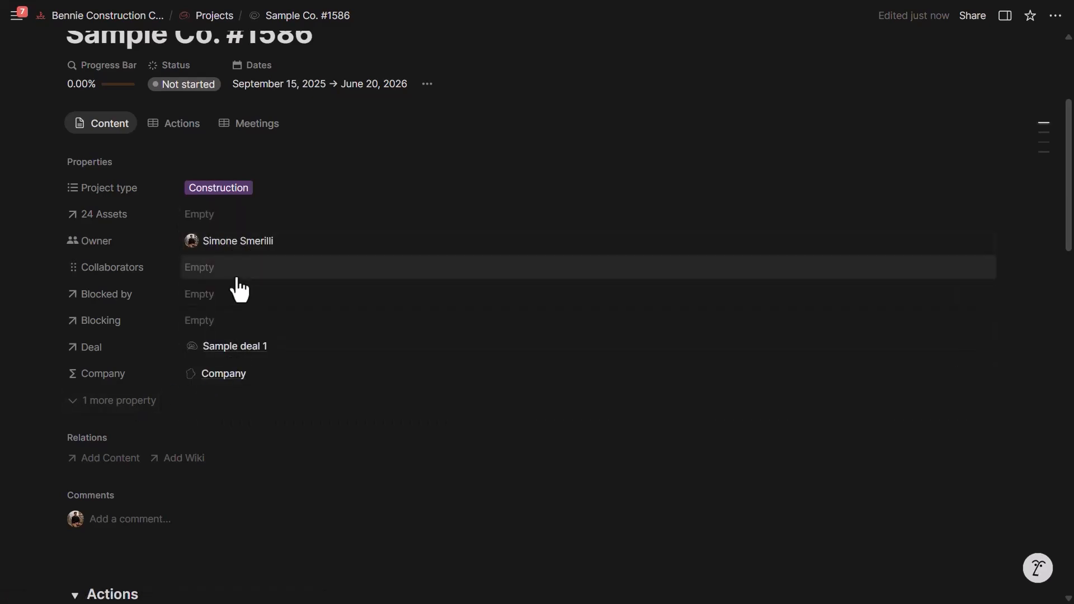
pyautogui.scroll(-1, 263, 291)
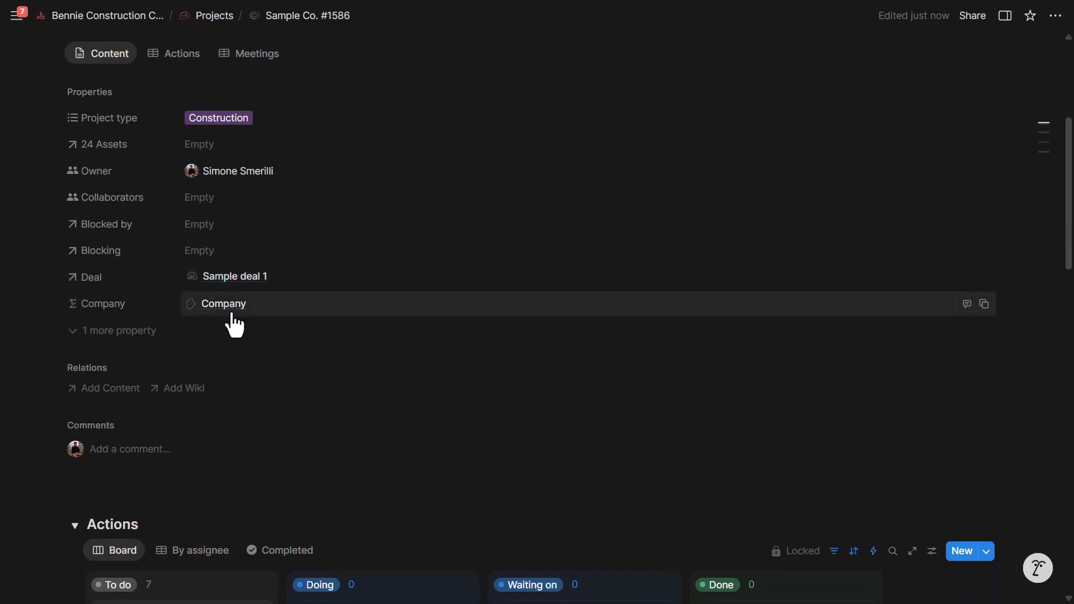
pyautogui.scroll(-1, 233, 323)
pyautogui.click(134, 391)
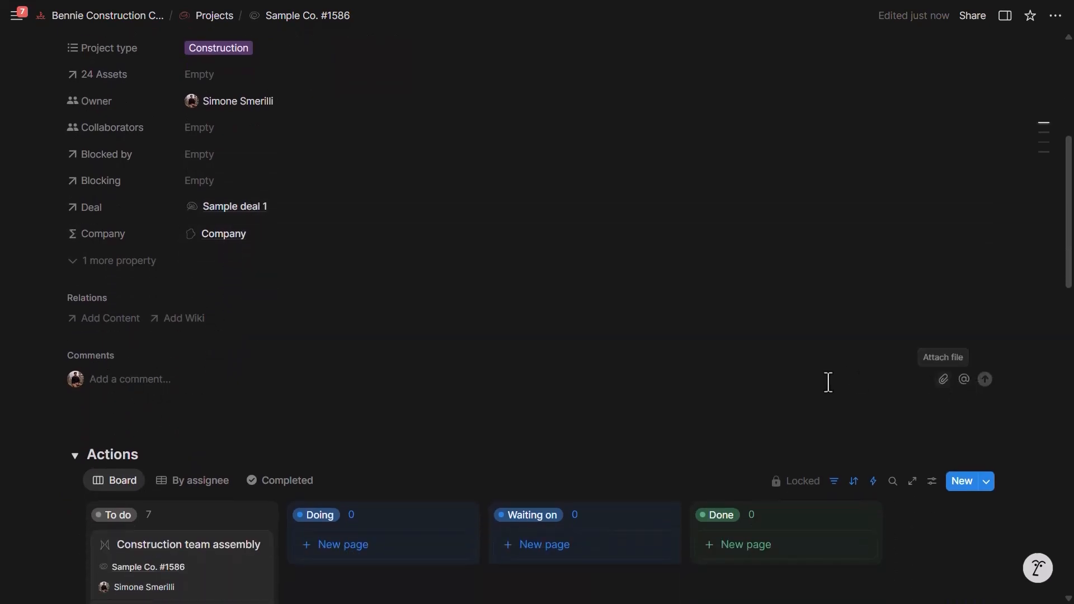
# Step: Unlock the Actions board on the project page for editing
pyautogui.scroll(-3, 552, 385)
pyautogui.click(797, 271)
pyautogui.click(790, 289)
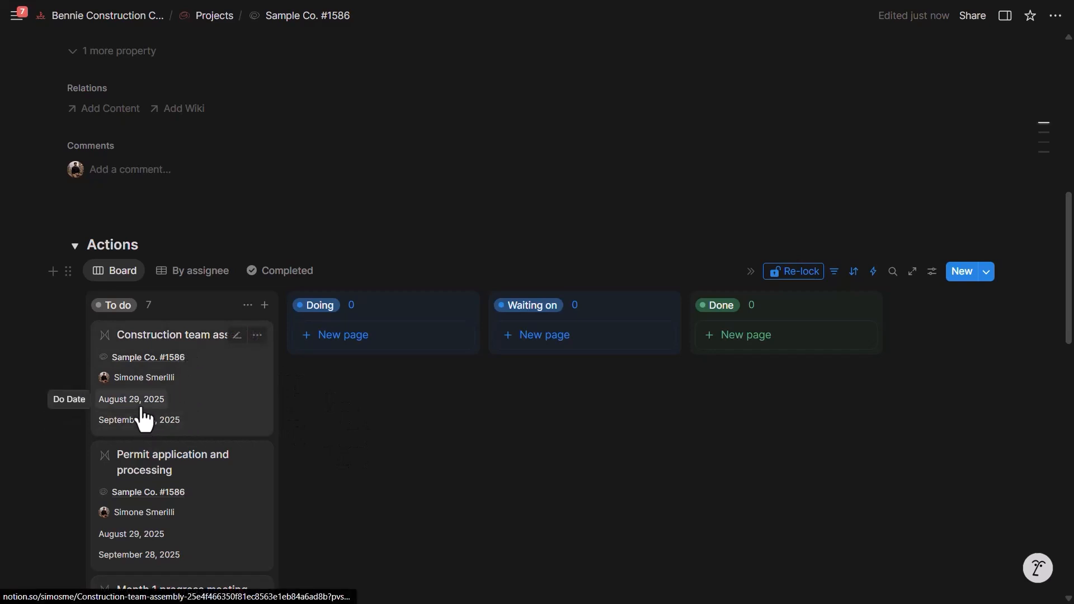
# Step: Open the Construction team assembly action from the To do column and review its details
pyautogui.scroll(6, 148, 412)
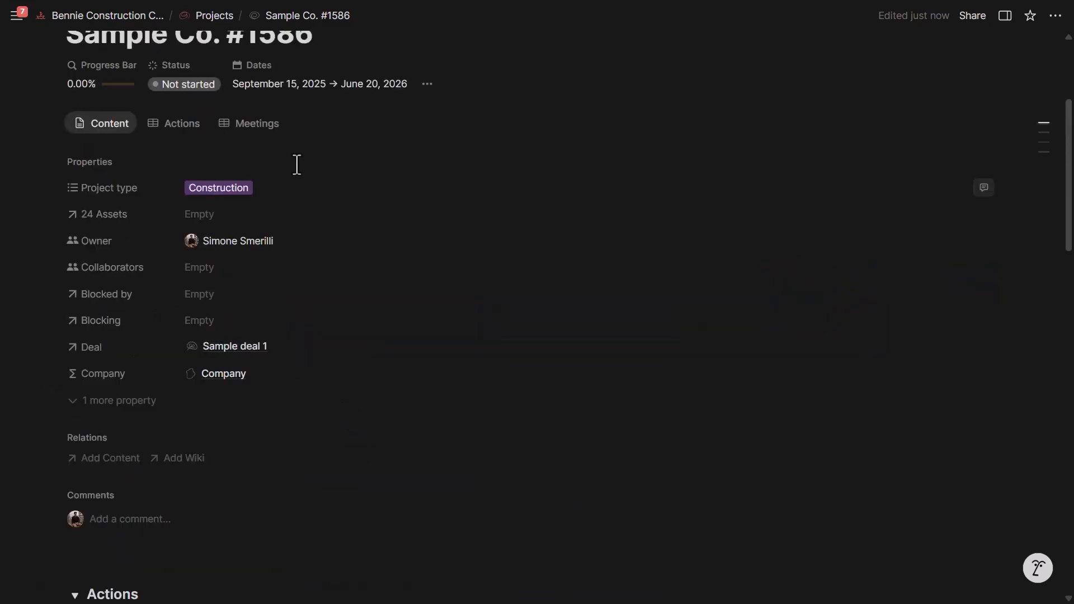
pyautogui.scroll(-8, 243, 267)
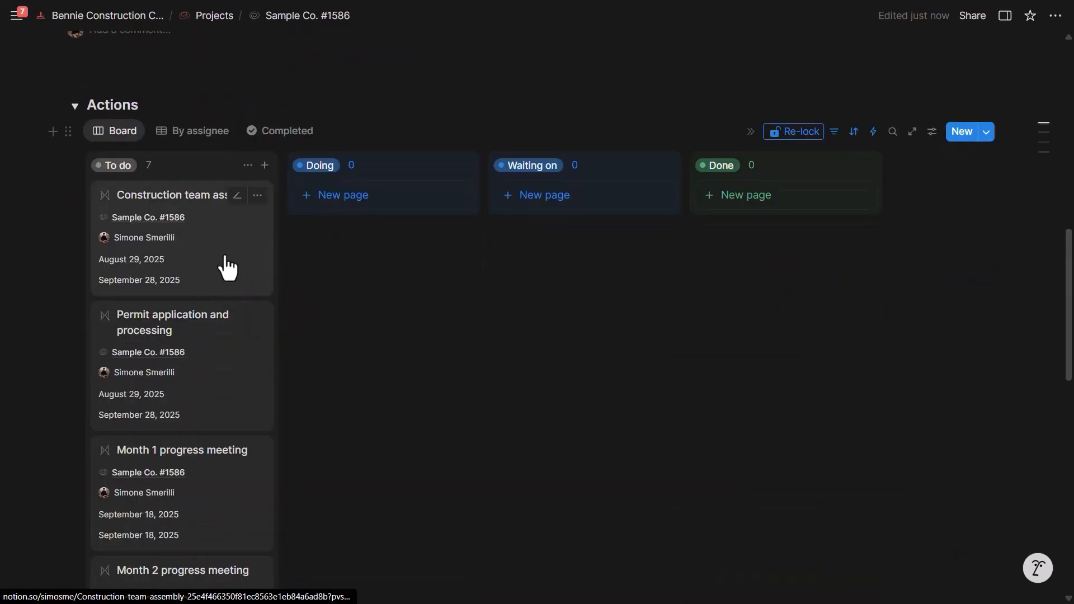
pyautogui.click(230, 276)
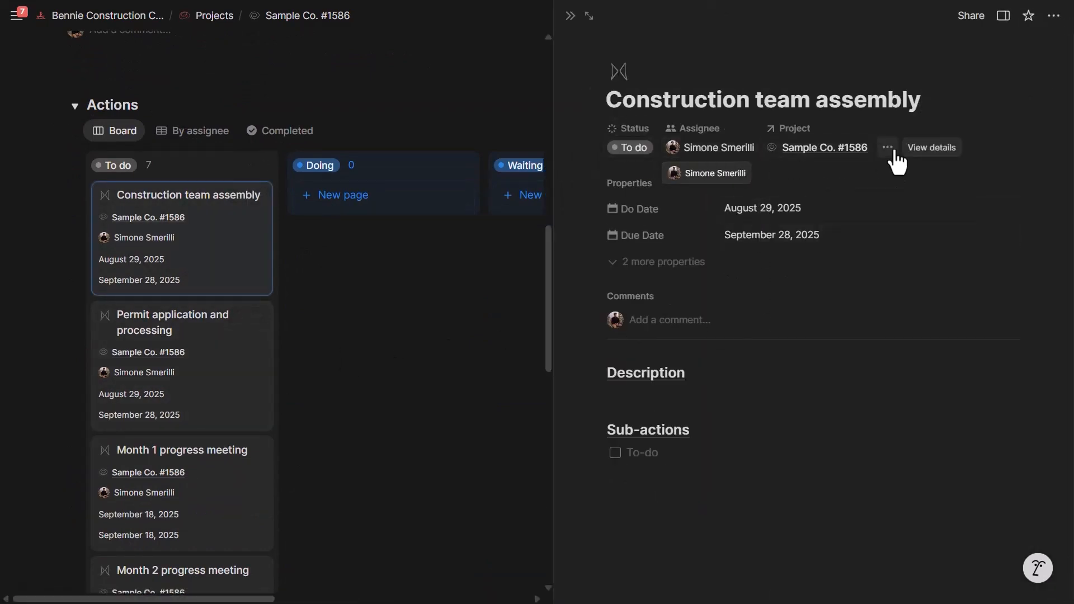
pyautogui.moveTo(609, 101); pyautogui.dragTo(918, 99)
pyautogui.click(928, 99)
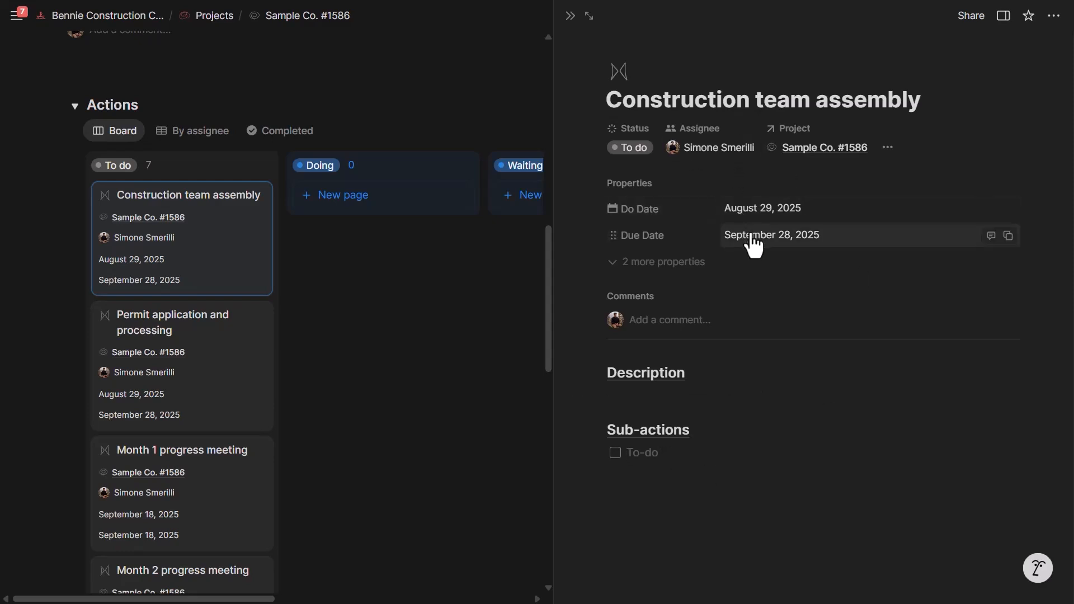
# Step: Set the Construction team assembly action's status to Doing and close its page
pyautogui.click(632, 148)
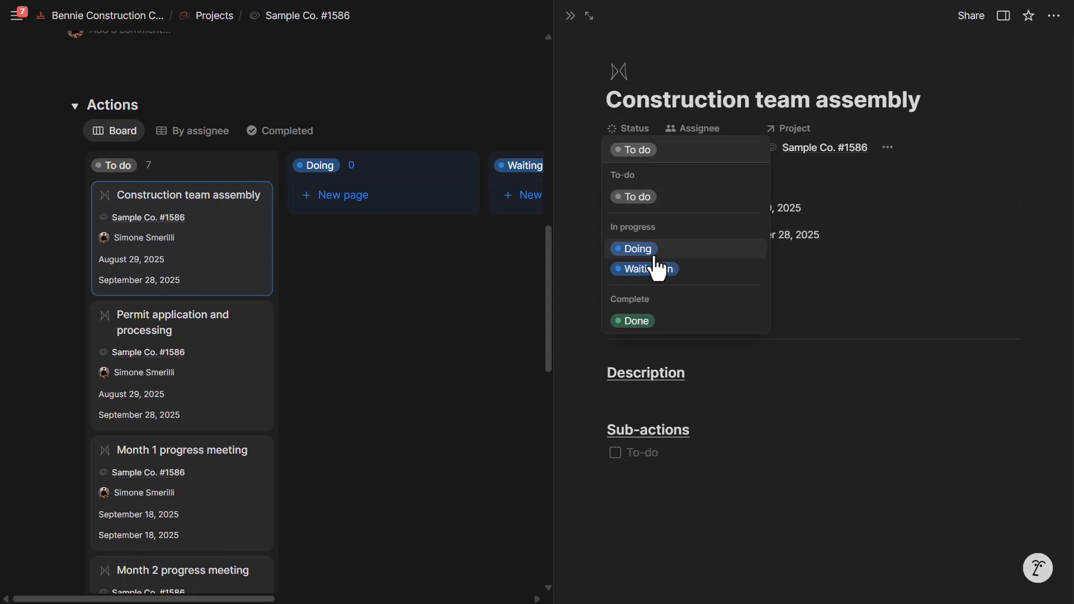
pyautogui.click(638, 247)
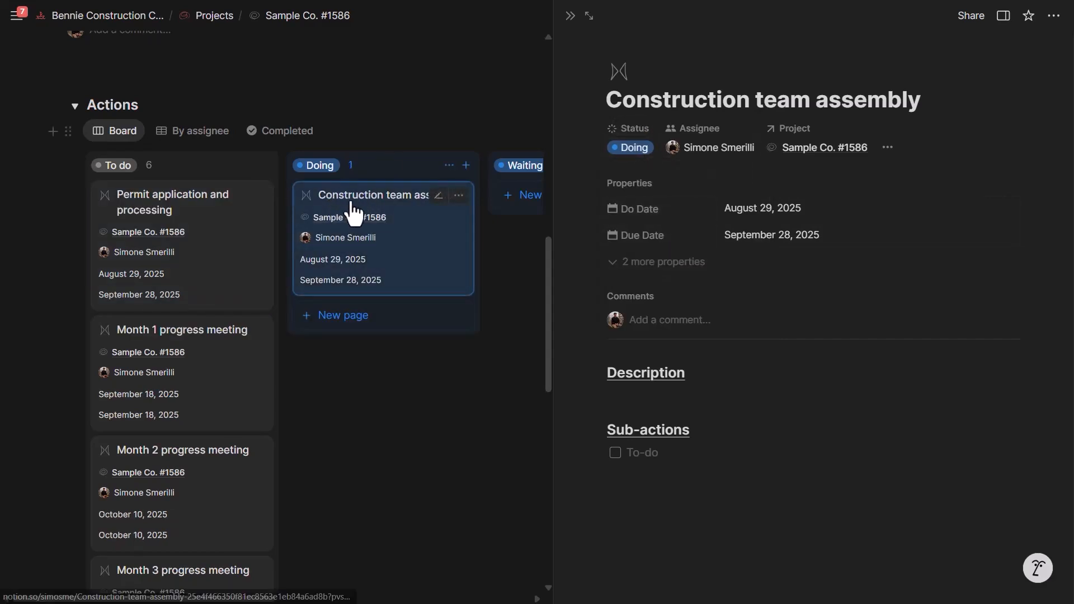
pyautogui.click(703, 321)
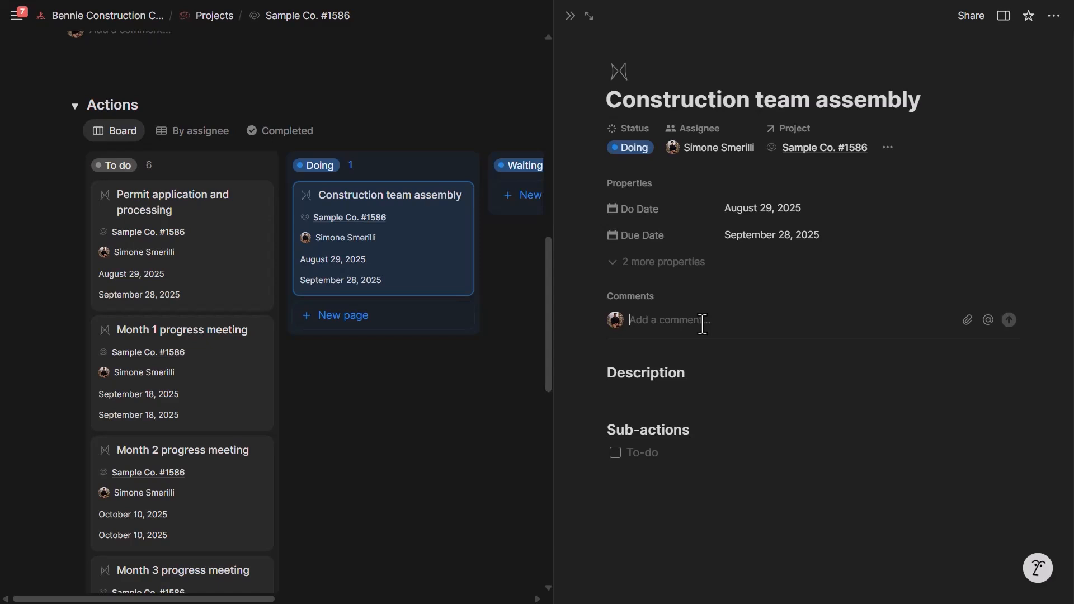
pyautogui.press('Escape')
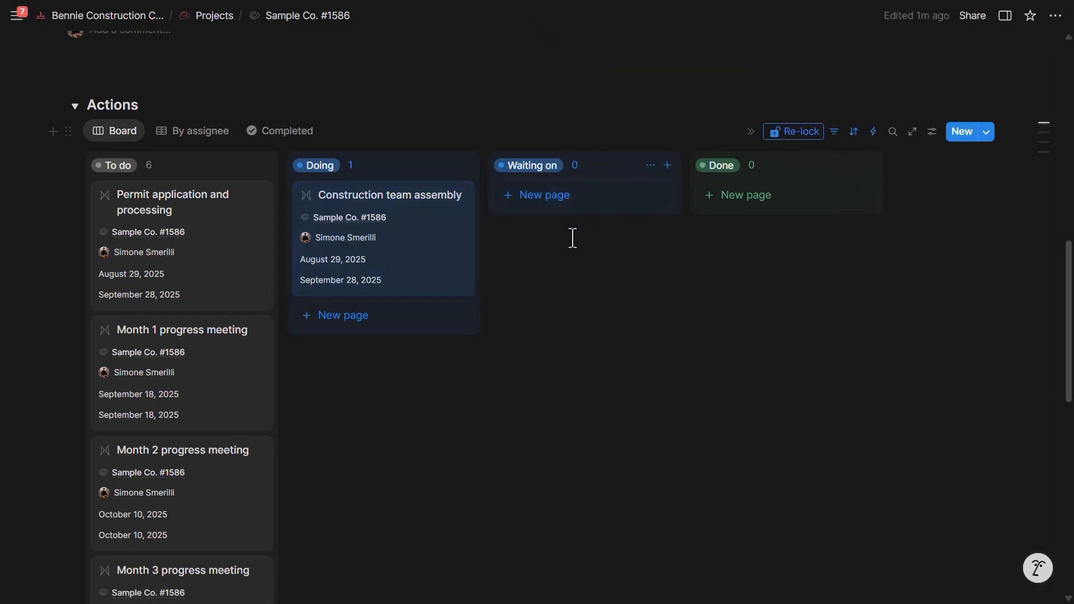
pyautogui.scroll(2, 132, 343)
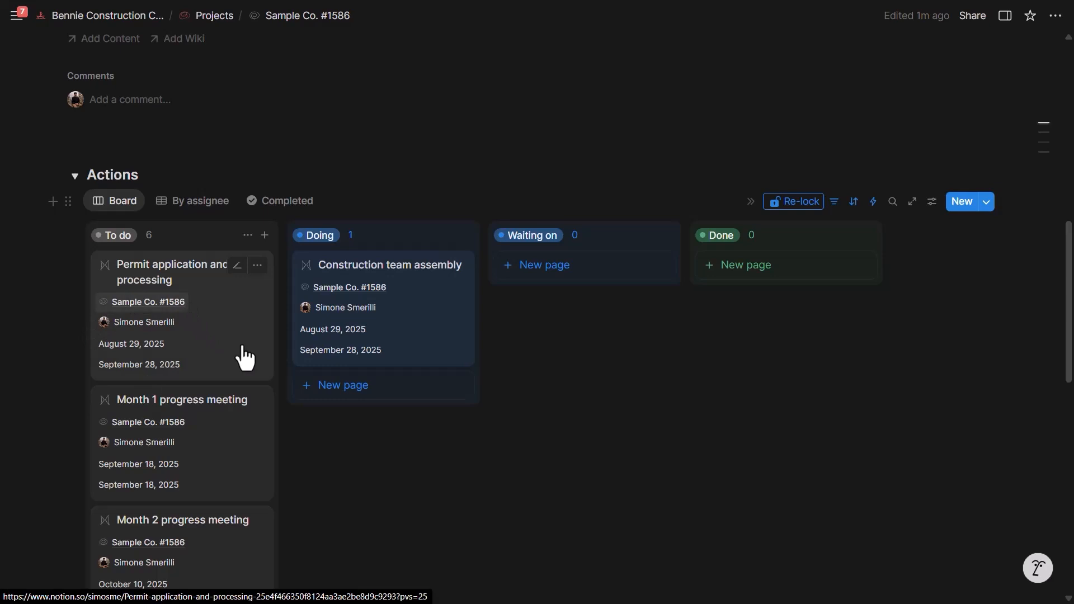
pyautogui.click(343, 333)
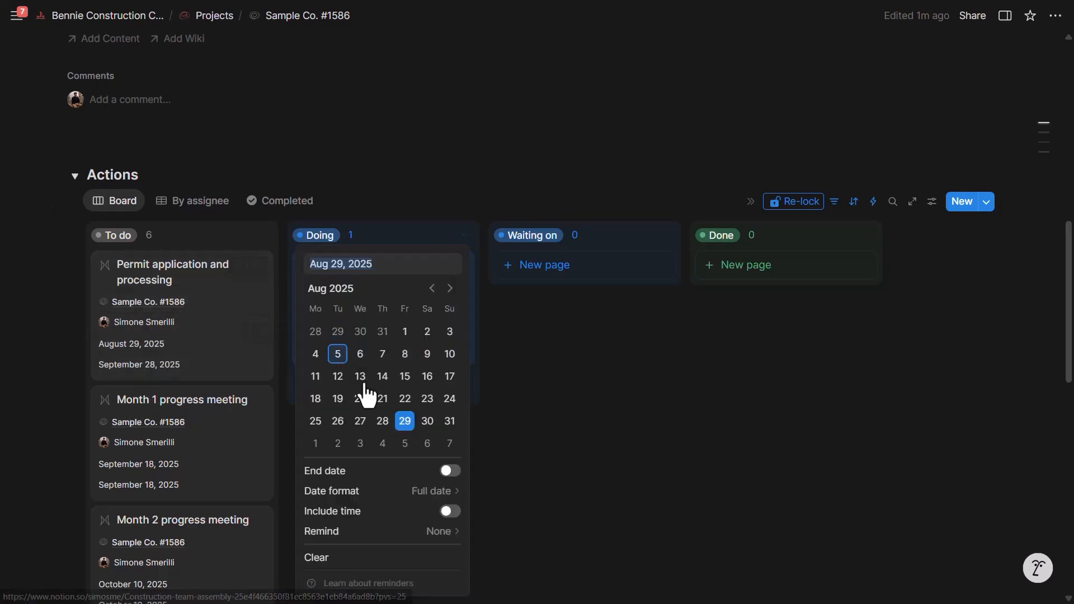
pyautogui.click(574, 458)
# Step: Move the Construction team assembly card to Done and the Permit application and processing card to Doing, and check the project's progress bar
pyautogui.moveTo(432, 341); pyautogui.dragTo(744, 313)
pyautogui.moveTo(239, 340); pyautogui.dragTo(387, 280)
pyautogui.scroll(10, 433, 385)
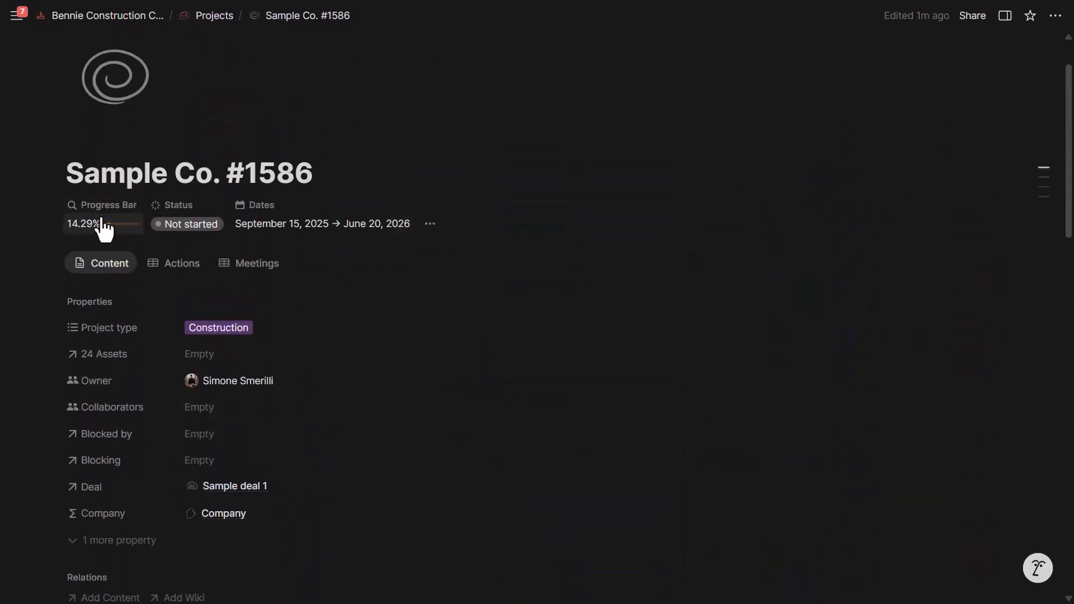
# Step: Add a new action page in the Doing column of the project's Actions board
pyautogui.scroll(-9, 266, 291)
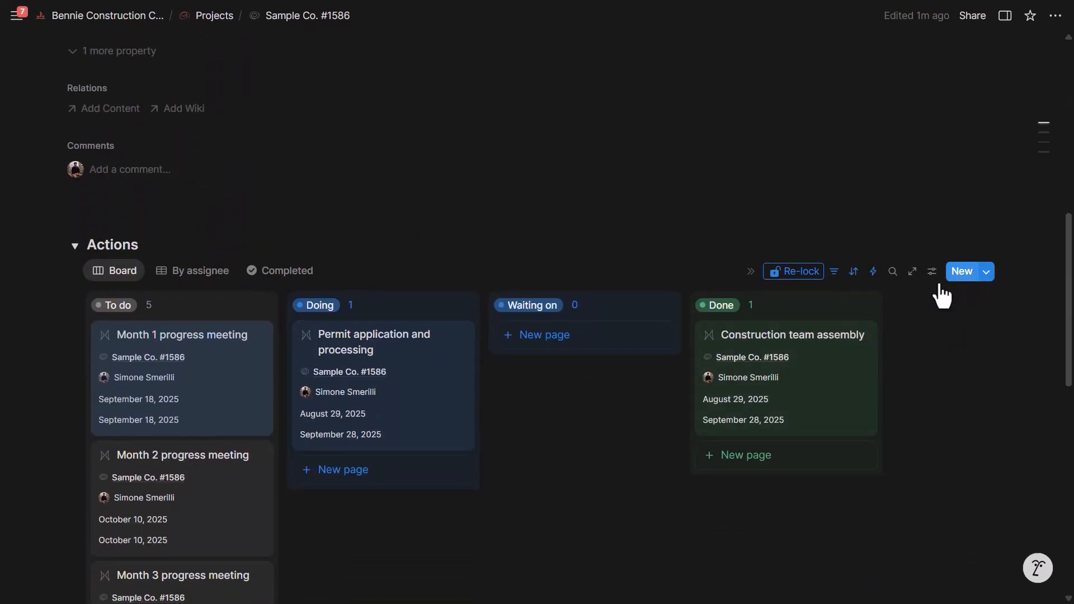
pyautogui.click(319, 481)
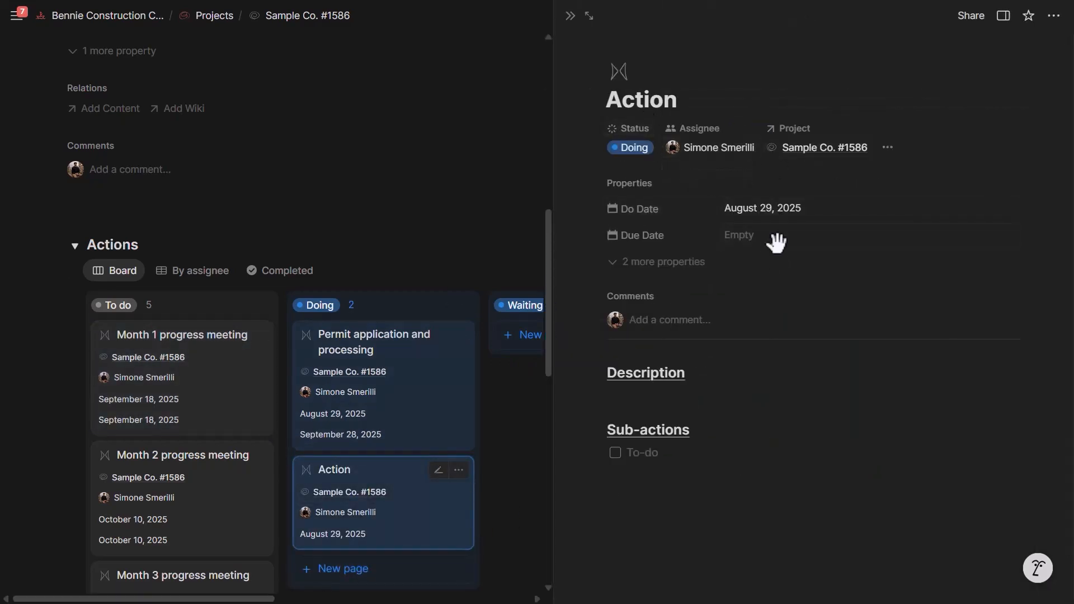
# Step: Delete the blank action page from the Doing column
pyautogui.click(1055, 15)
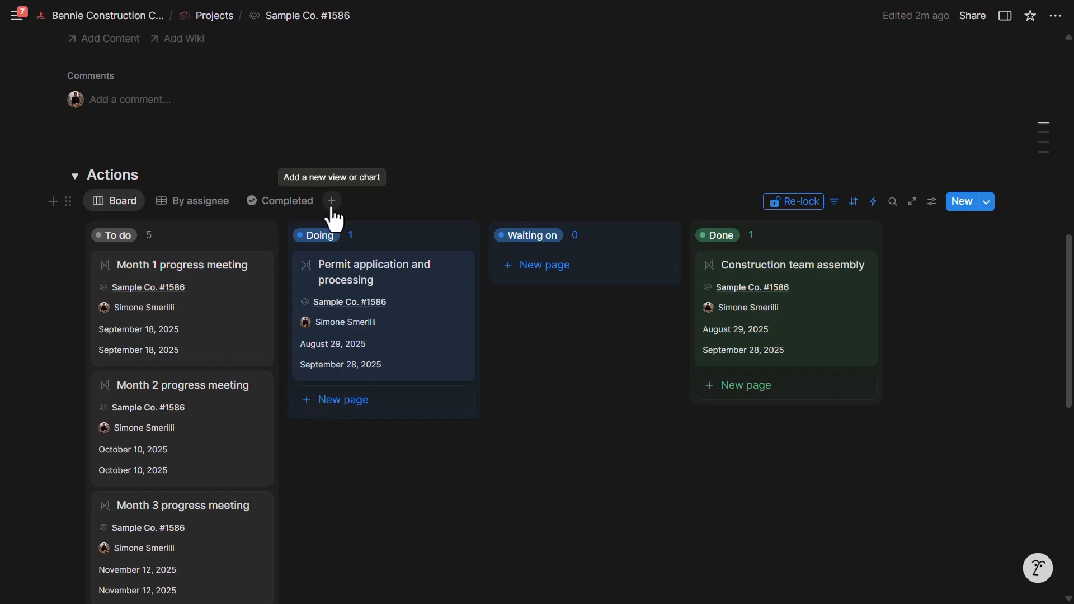
# Step: Add a new timeline view of the Actions database to the Actions section, with page icons hidden
pyautogui.click(333, 208)
pyautogui.click(384, 352)
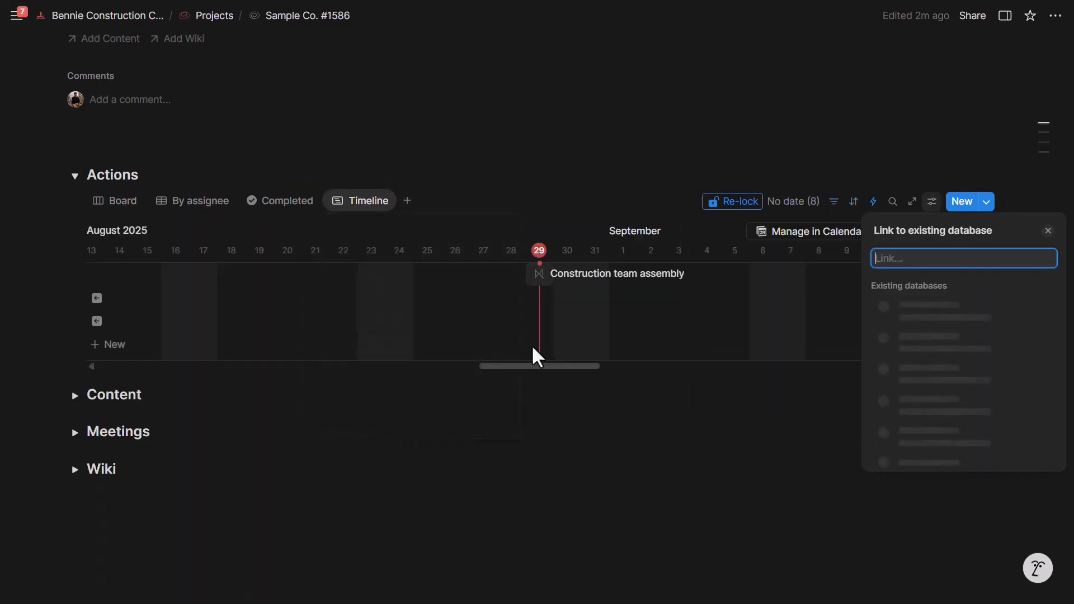
pyautogui.click(981, 317)
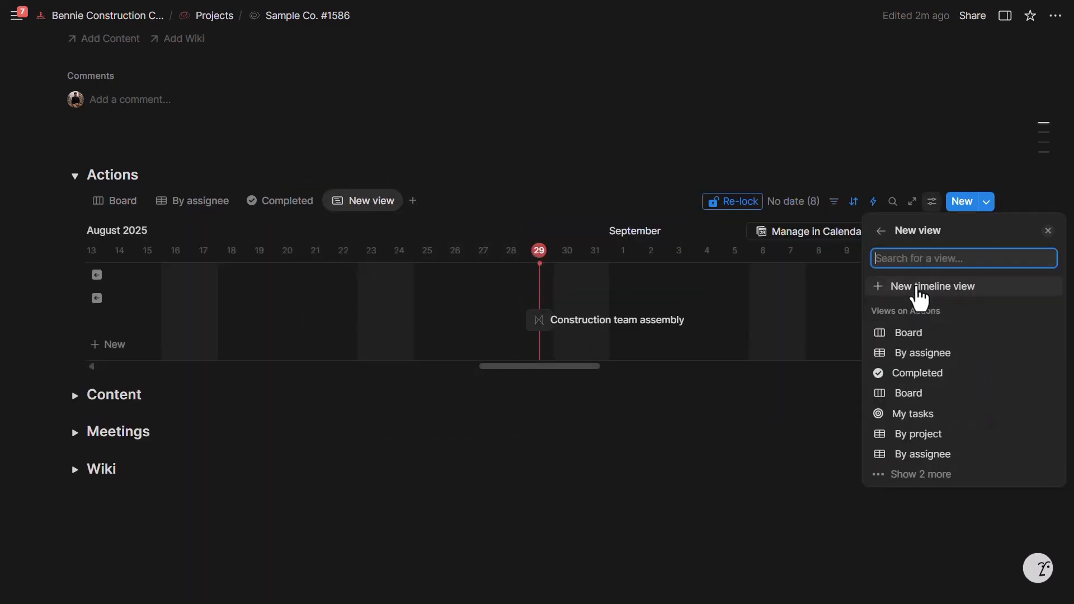
pyautogui.click(922, 288)
pyautogui.click(973, 458)
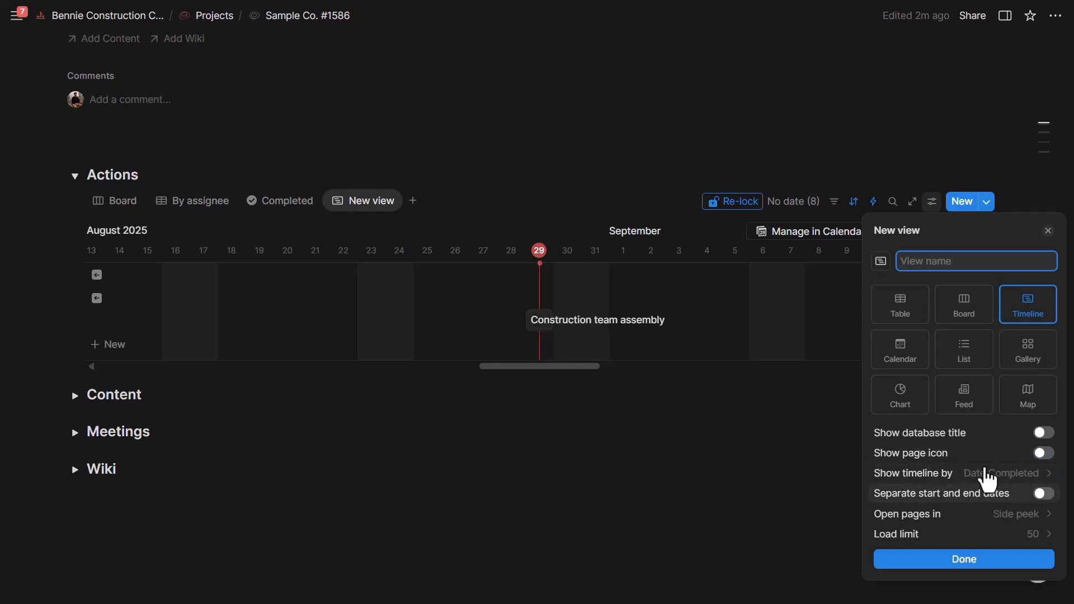
# Step: Separate the timeline's start and end dates, using Do Date as start and Due Date as end, and finish the view setup
pyautogui.click(979, 493)
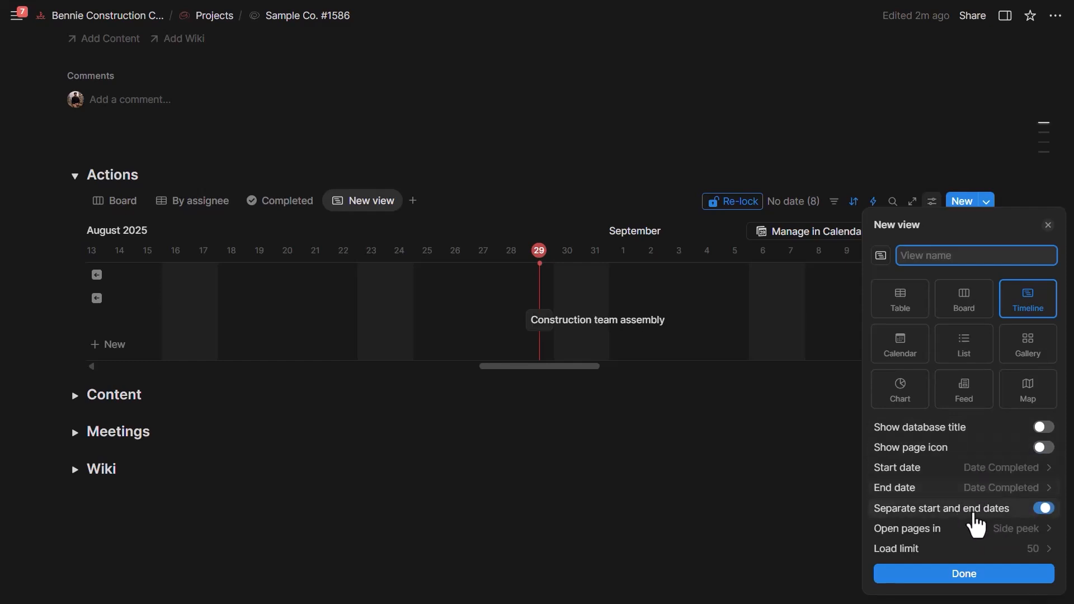
pyautogui.click(973, 471)
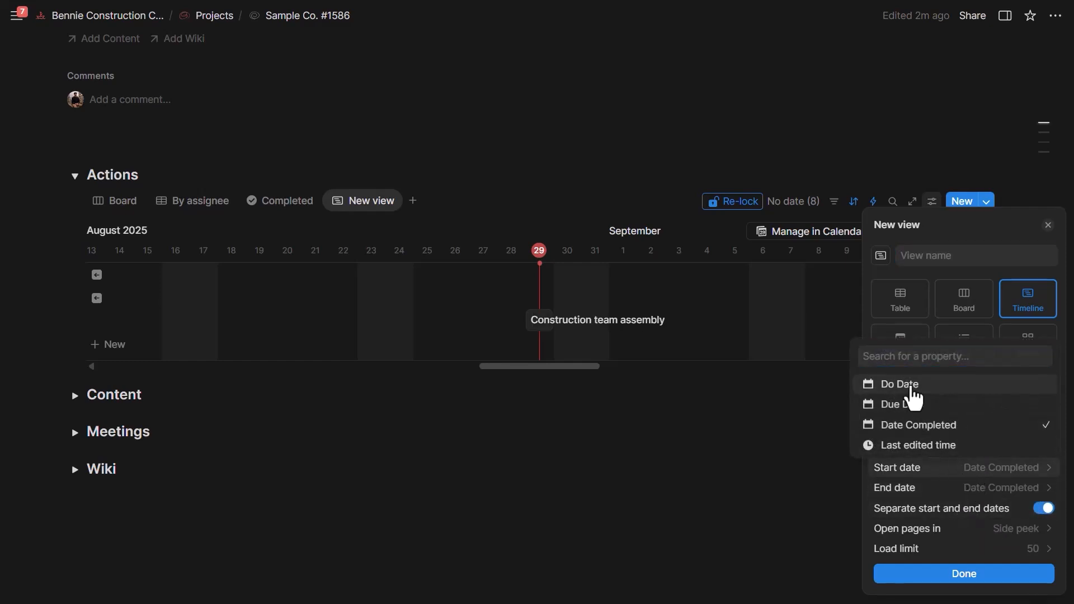
pyautogui.click(881, 385)
pyautogui.click(934, 492)
pyautogui.click(920, 428)
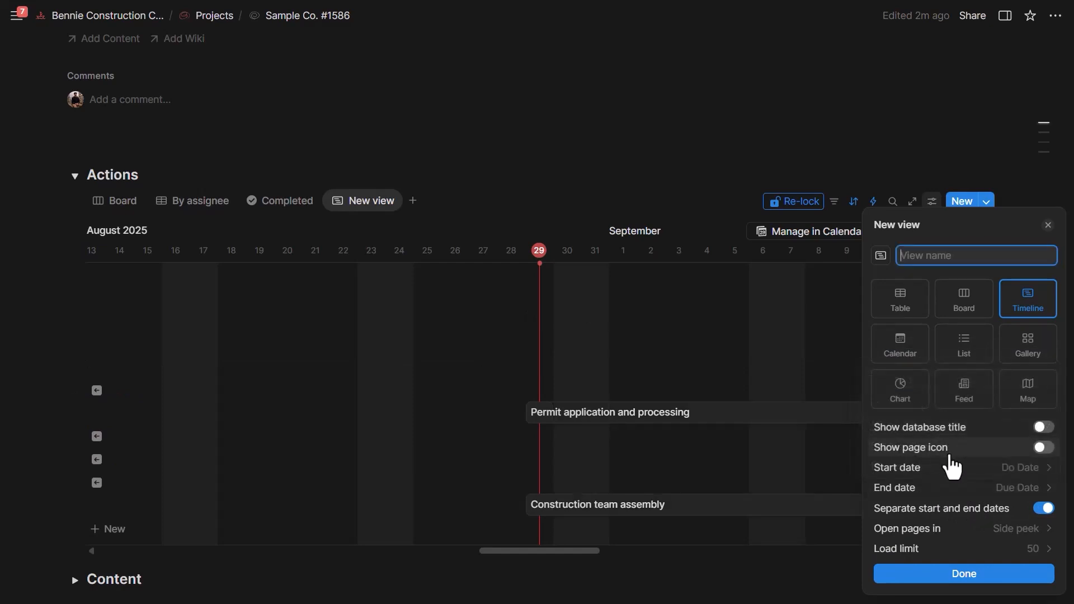
pyautogui.click(964, 574)
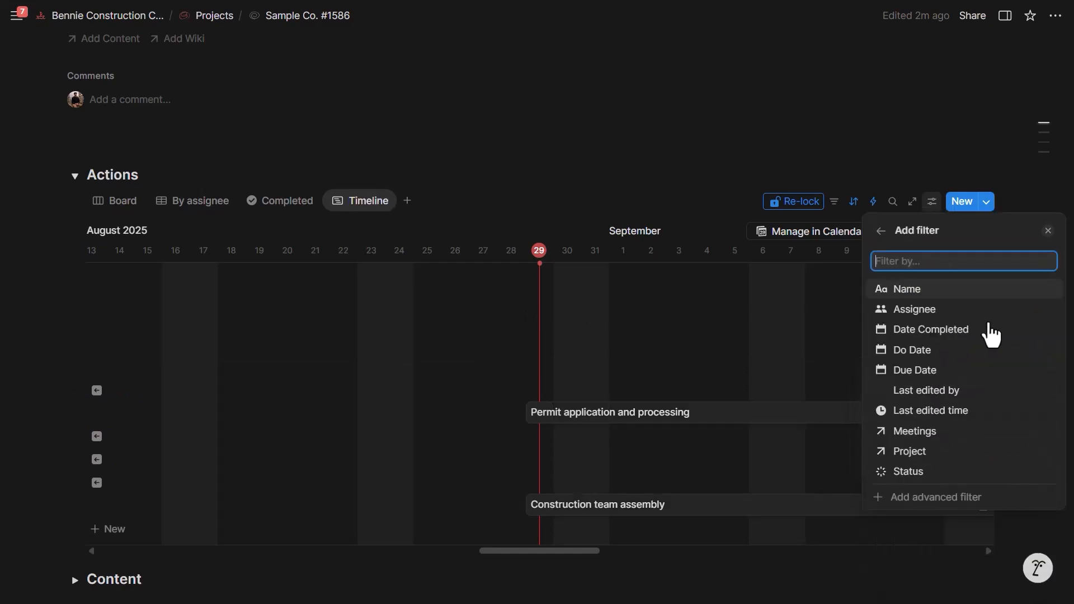
# Step: Filter the timeline to actions whose Project contains Sample Co. #1586, as an advanced filter rule
pyautogui.click(918, 451)
pyautogui.click(937, 258)
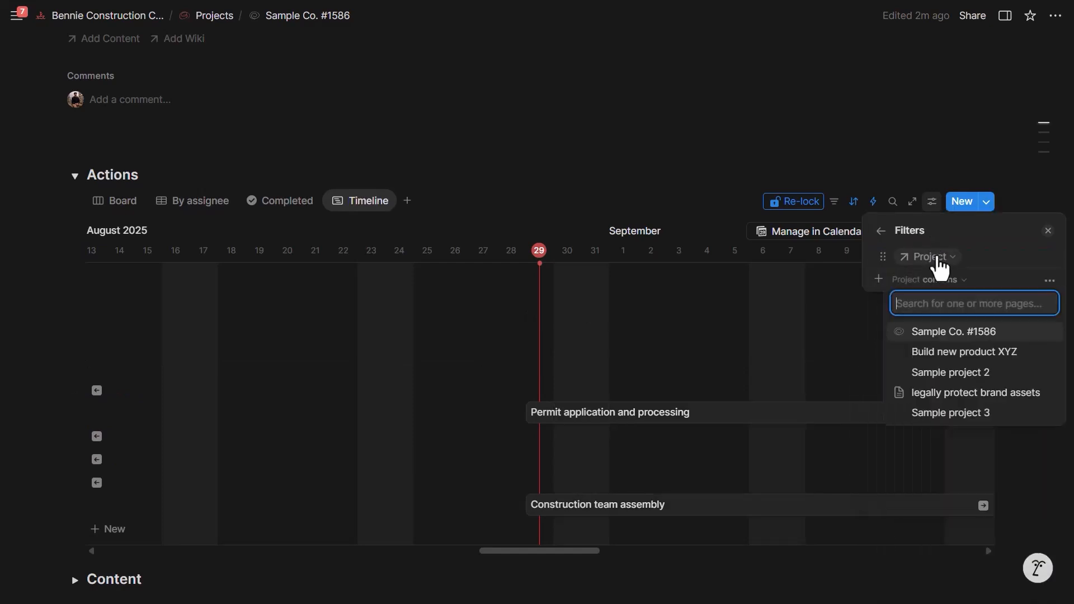
pyautogui.click(956, 334)
pyautogui.click(1049, 282)
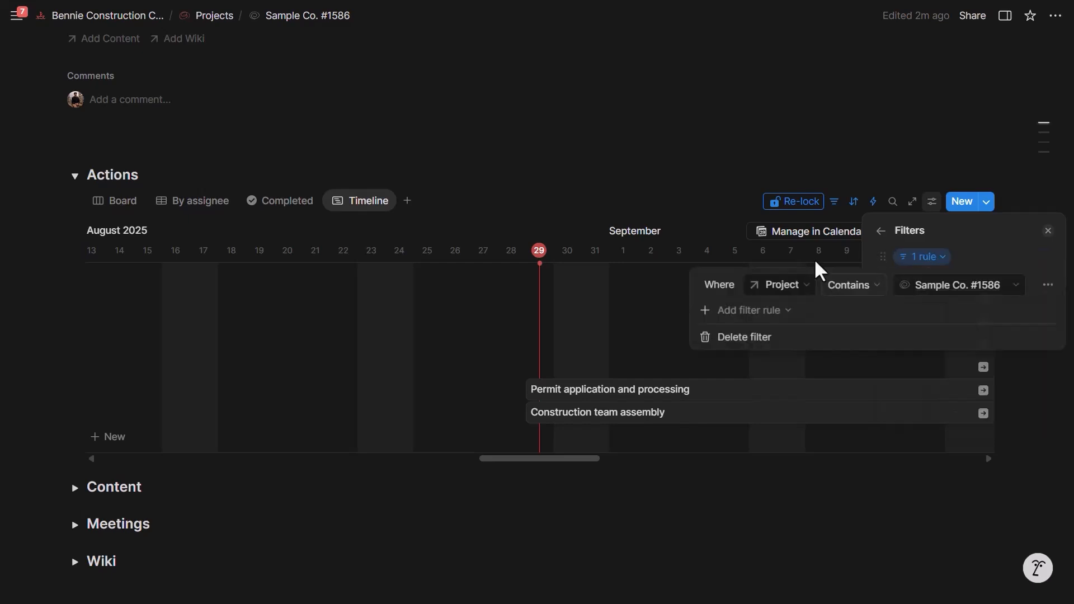
pyautogui.click(697, 204)
# Step: Remove the timeline's first sort rule, leaving only Do Date and Due Date in ascending order
pyautogui.click(834, 203)
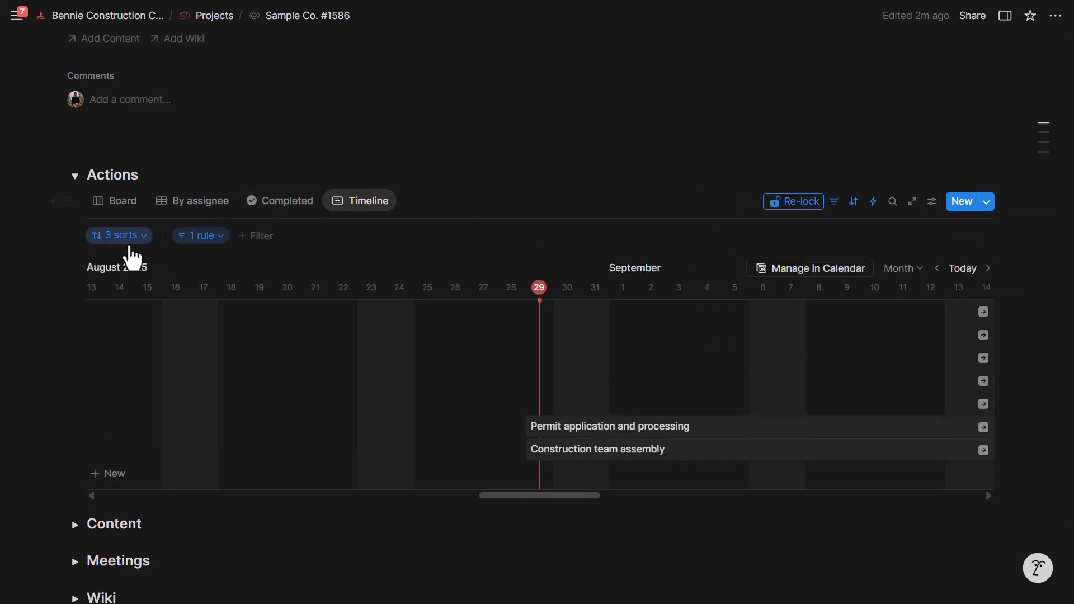
pyautogui.click(127, 238)
pyautogui.click(297, 263)
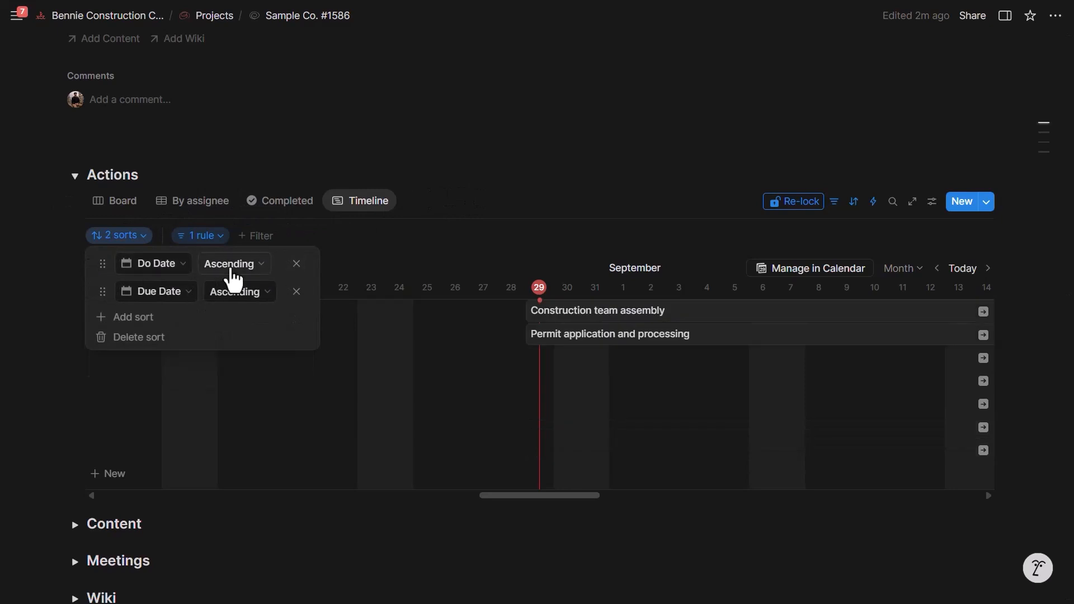
pyautogui.click(514, 227)
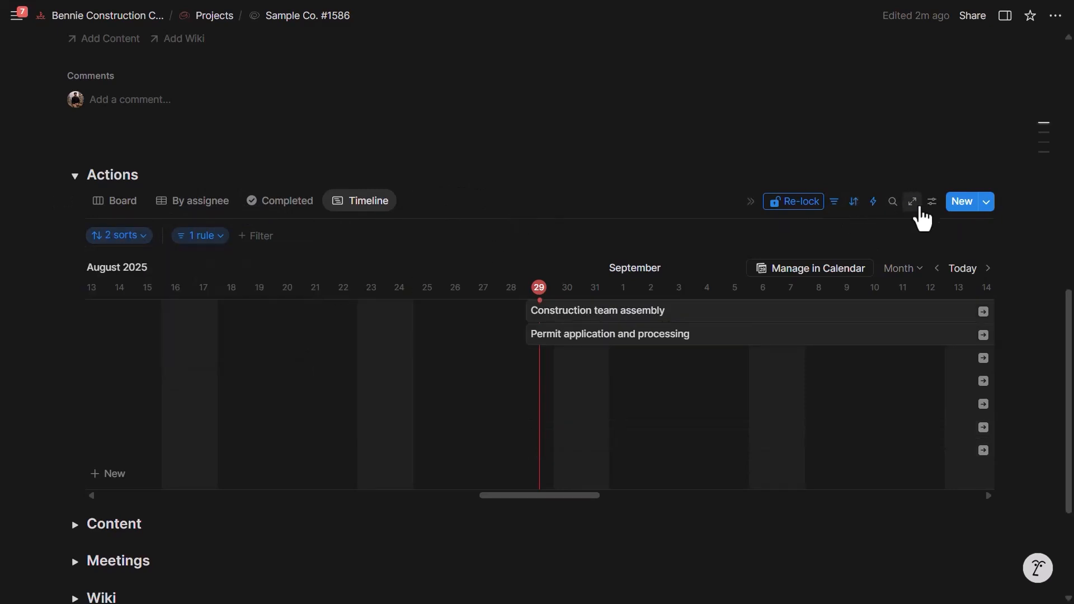
# Step: Set the timeline scale to Year and reschedule Permit application and processing to start at about September 1
pyautogui.click(902, 269)
pyautogui.click(906, 420)
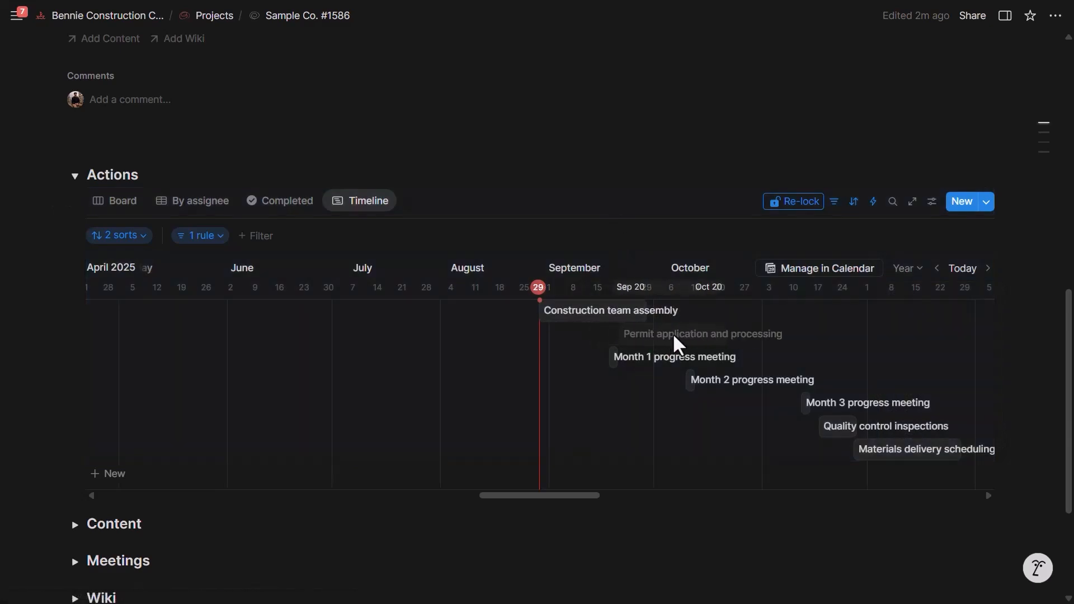
pyautogui.moveTo(679, 344); pyautogui.dragTo(582, 349)
# Step: Show the Assignee property on the timeline's actions
pyautogui.click(932, 201)
pyautogui.click(937, 316)
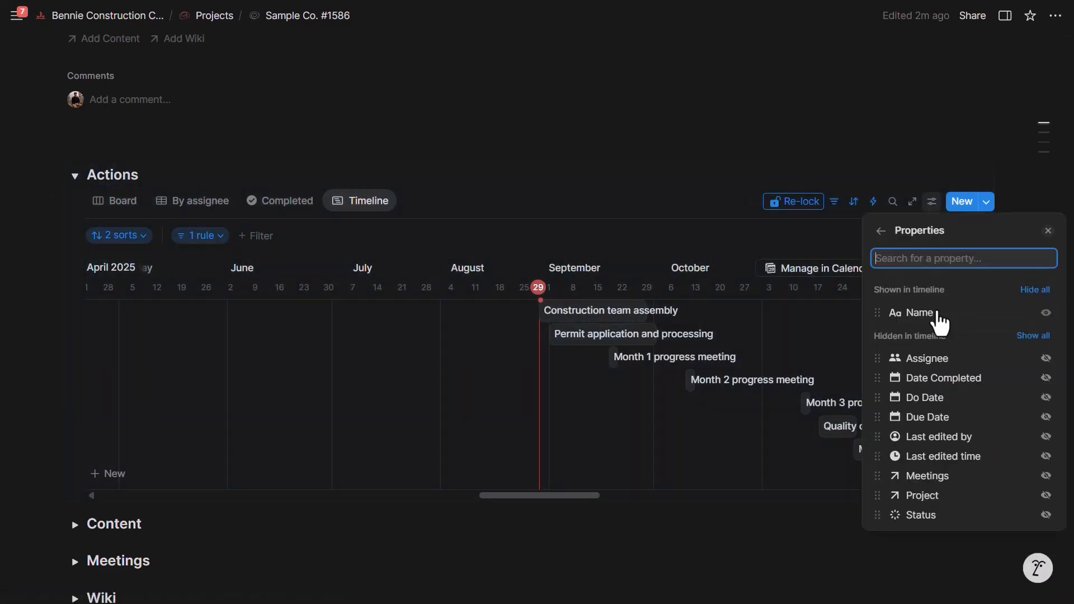
pyautogui.click(1046, 359)
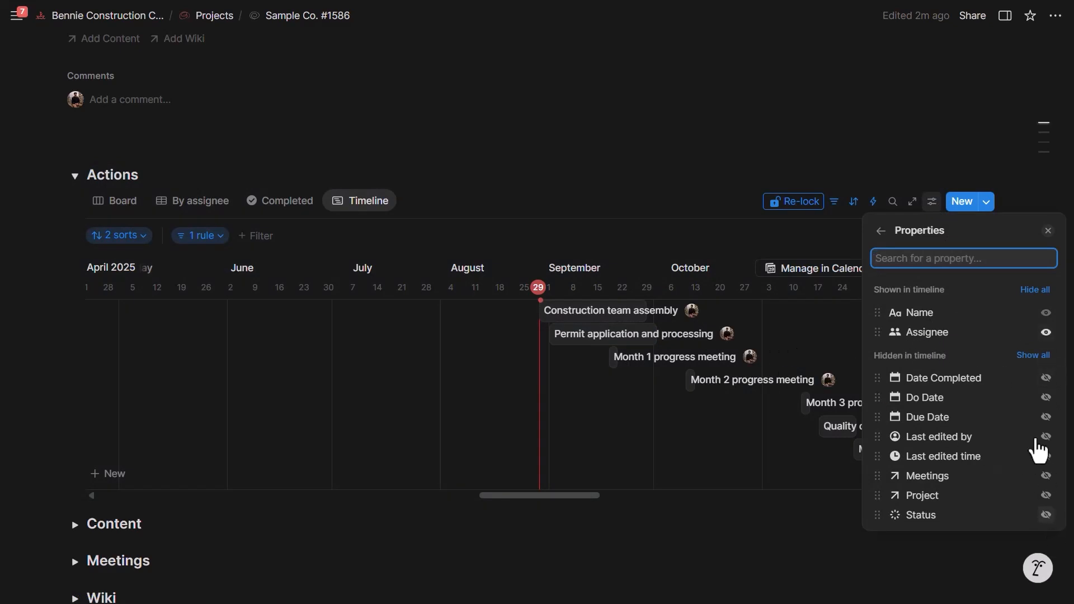
# Step: Add a conditional color setting to the timeline based on the Status property
pyautogui.click(881, 231)
pyautogui.click(934, 387)
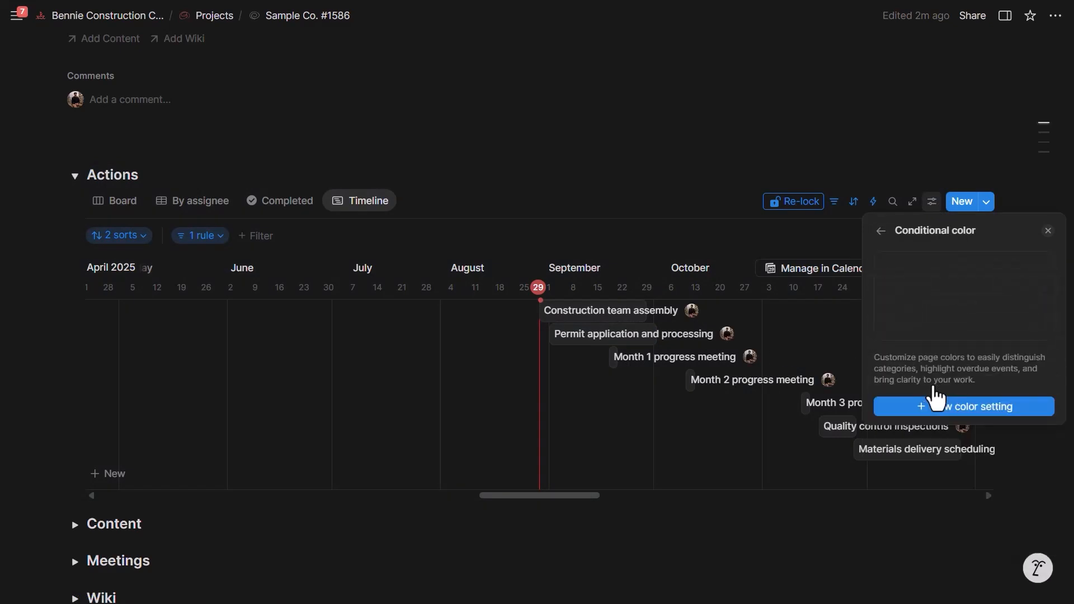
pyautogui.click(952, 408)
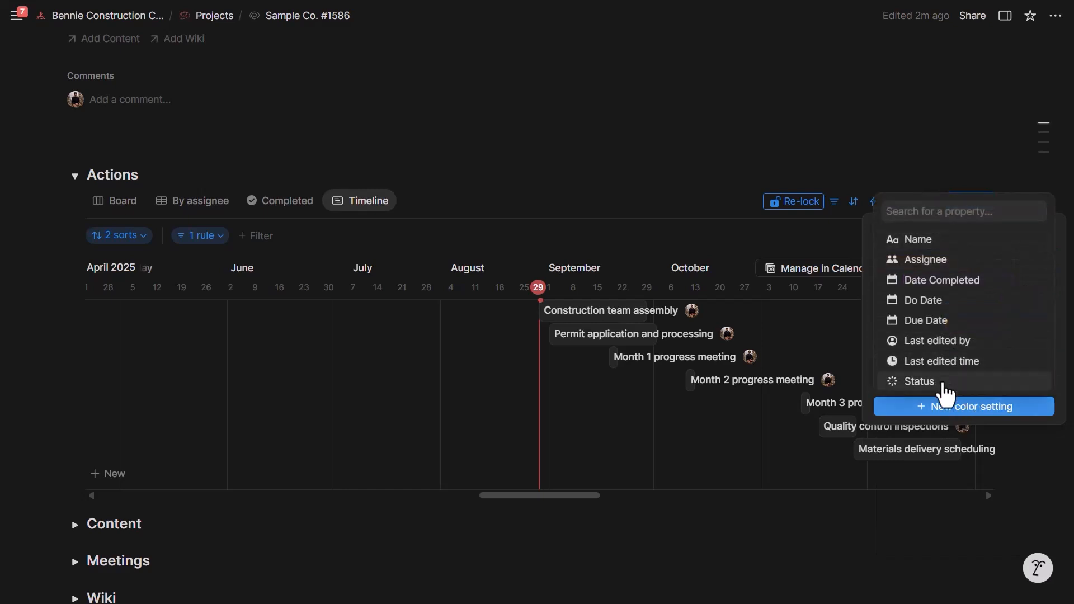
pyautogui.click(943, 382)
pyautogui.click(655, 221)
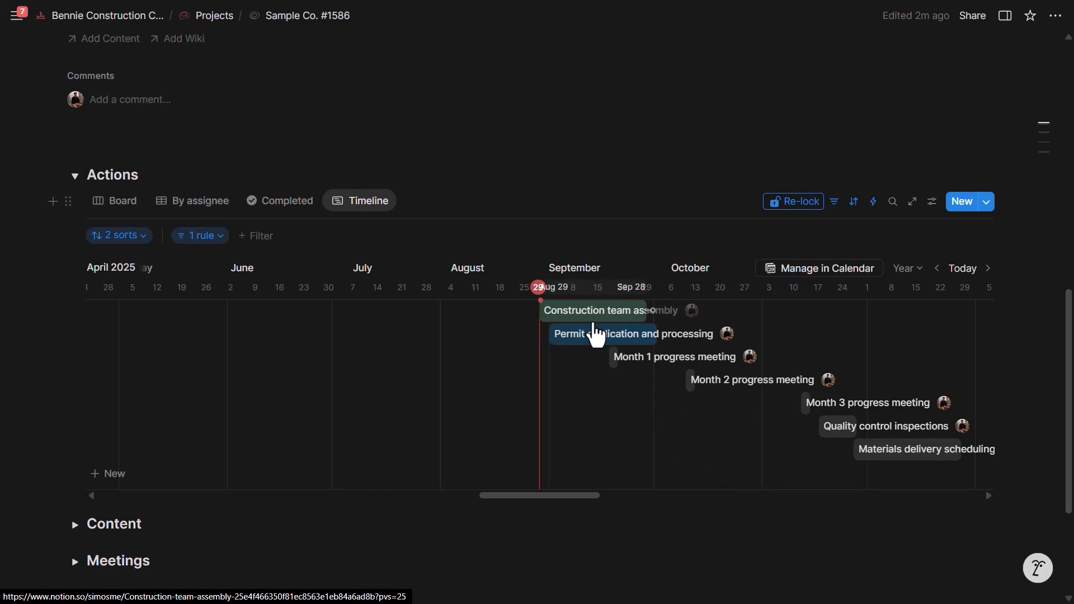
# Step: Open the Month 1 progress meeting action from the timeline, review its dates and close its page
pyautogui.scroll(-1, 591, 323)
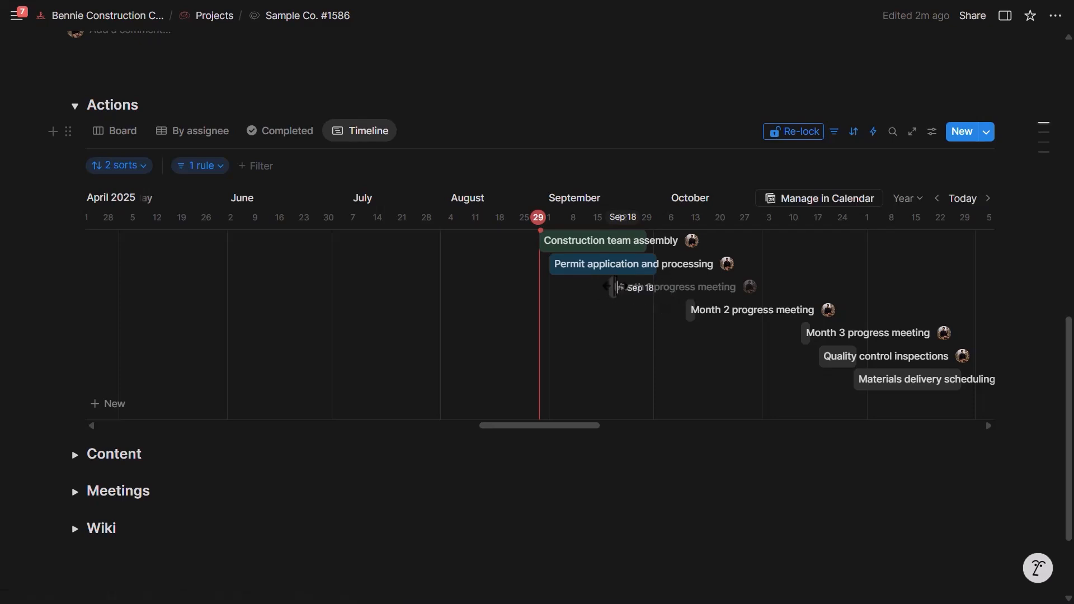
pyautogui.click(617, 295)
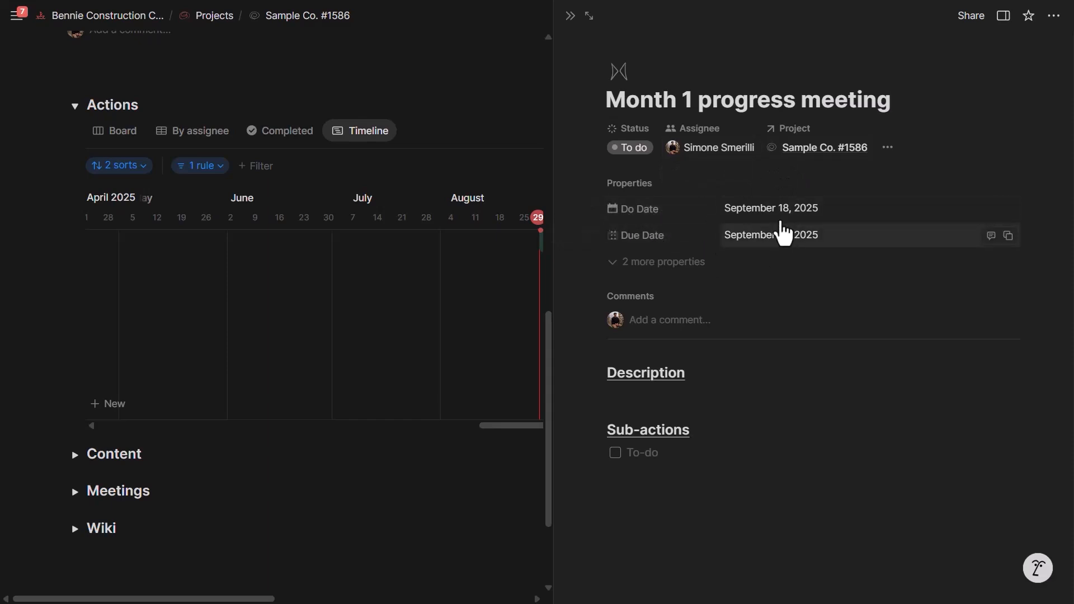
pyautogui.press('Escape')
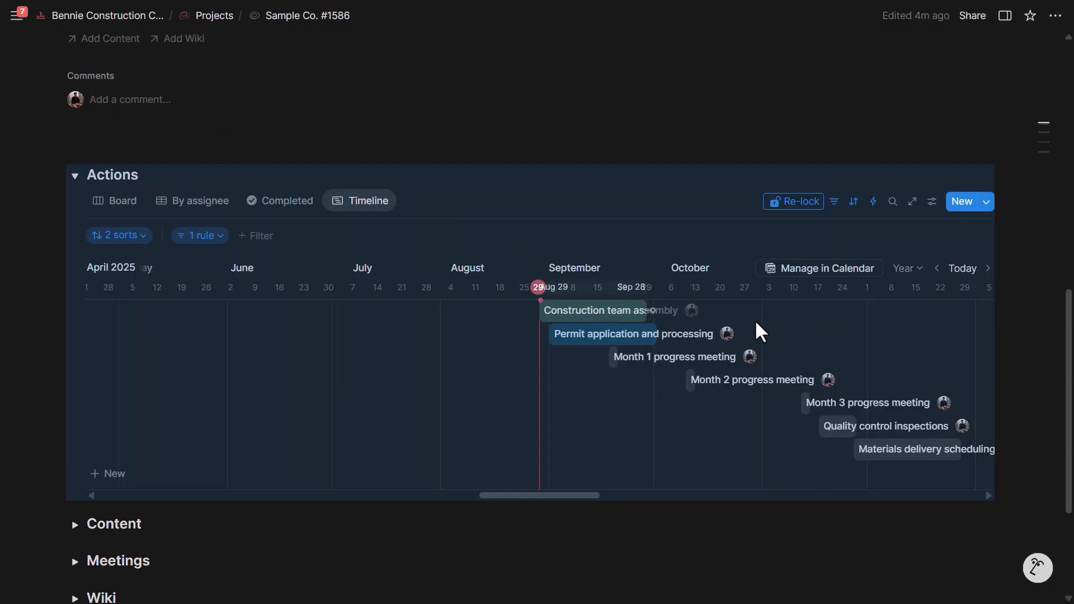
# Step: Expand and collapse the project's Meetings section, and look back at the progress meetings on the action timeline
pyautogui.scroll(-4, 249, 230)
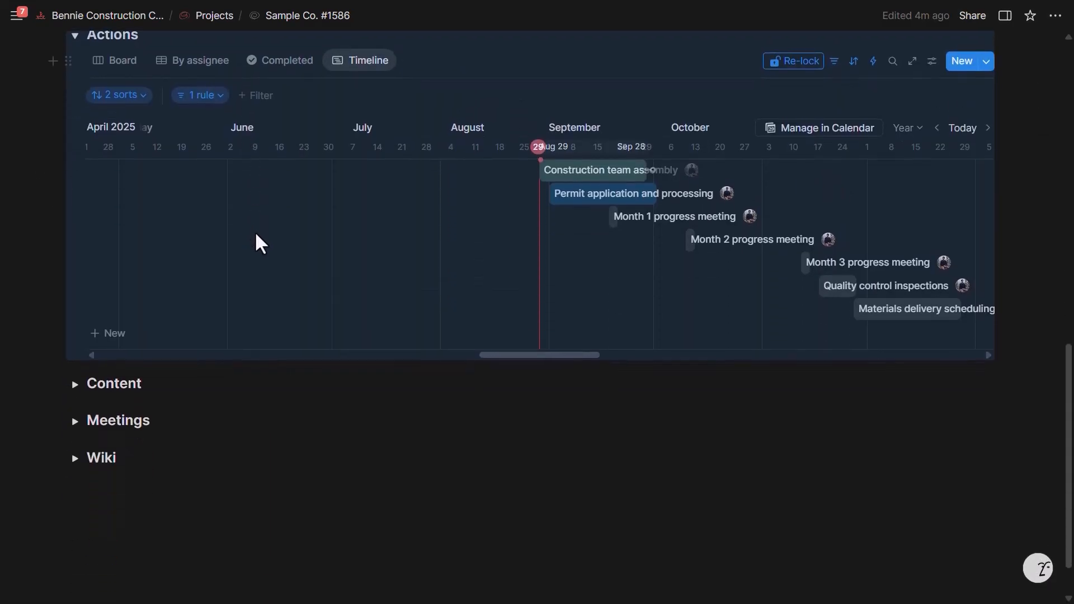
pyautogui.click(74, 365)
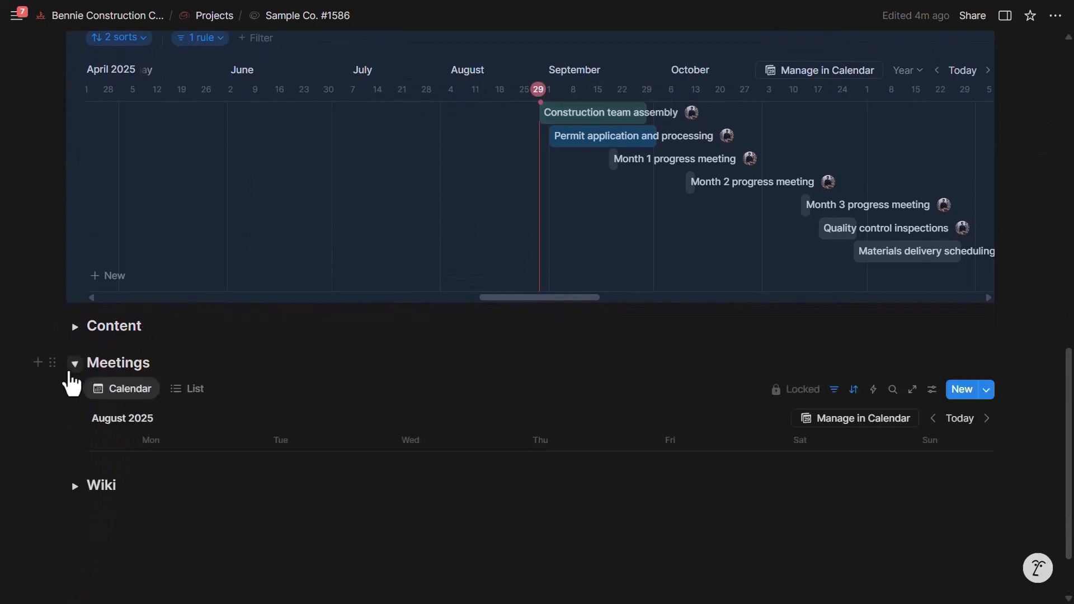
pyautogui.click(71, 372)
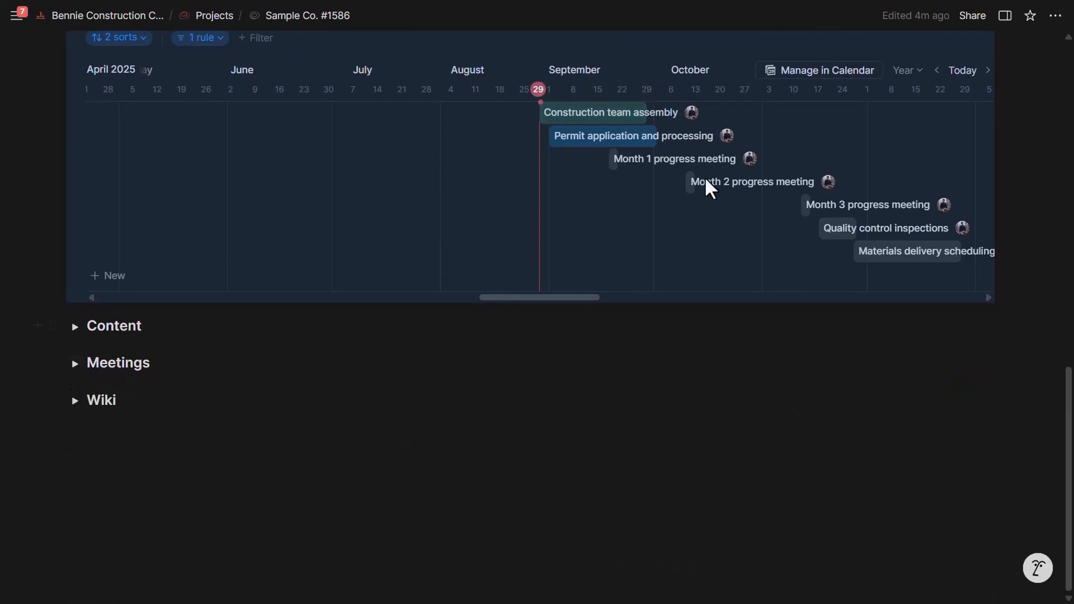
pyautogui.scroll(1, 615, 220)
pyautogui.scroll(1, 618, 231)
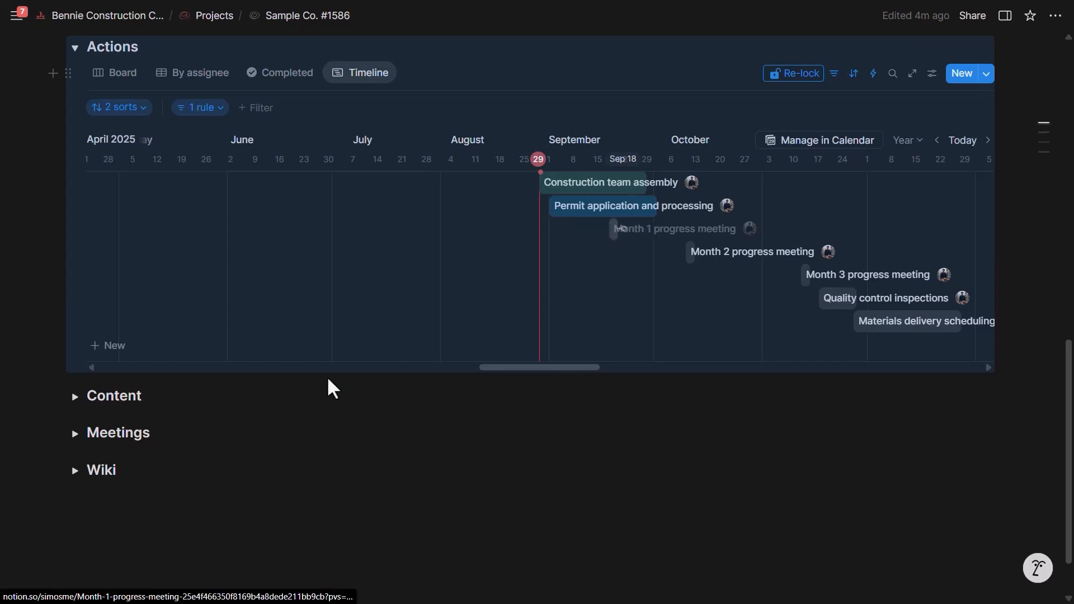
# Step: Expand the Meetings section, examine its calendar view and collapse the section again
pyautogui.click(75, 433)
pyautogui.scroll(-3, 284, 422)
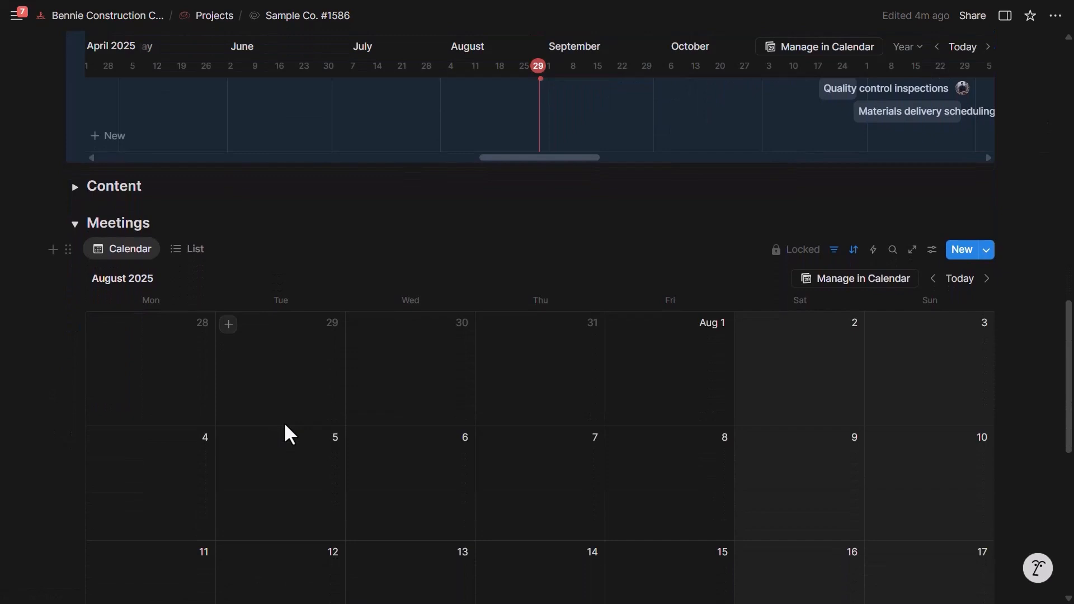
pyautogui.scroll(1, 287, 436)
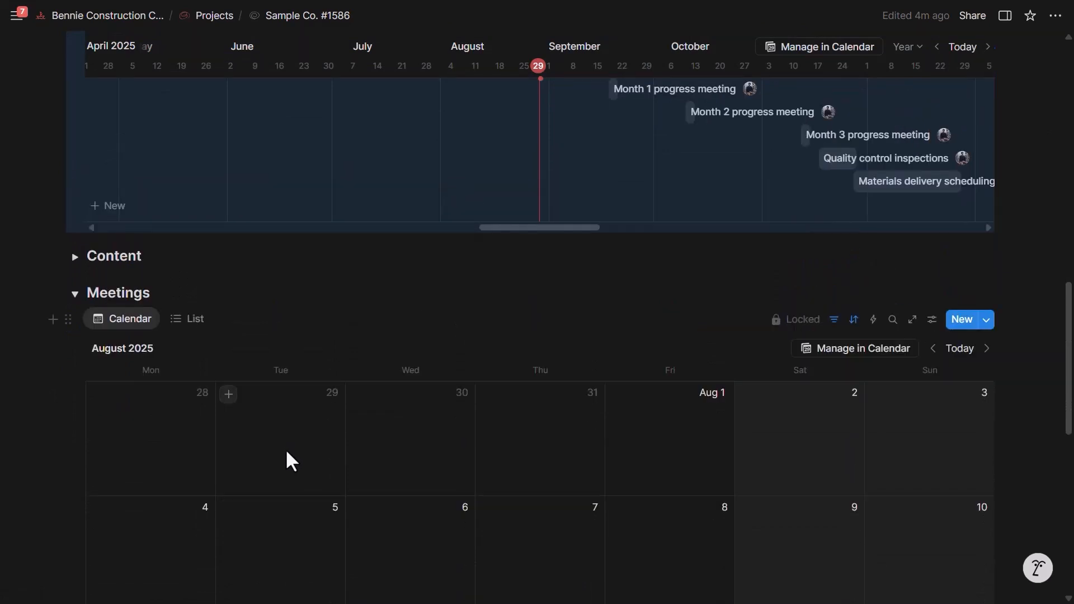
pyautogui.scroll(1, 269, 442)
pyautogui.click(75, 363)
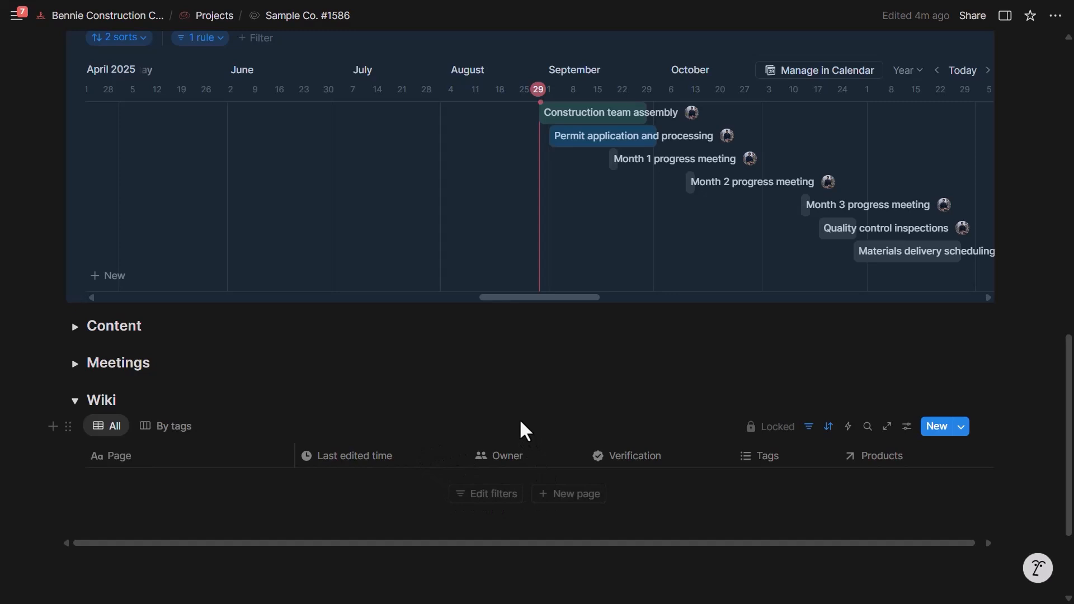
# Step: Examine the page table in the project's Wiki section
pyautogui.scroll(-1, 523, 431)
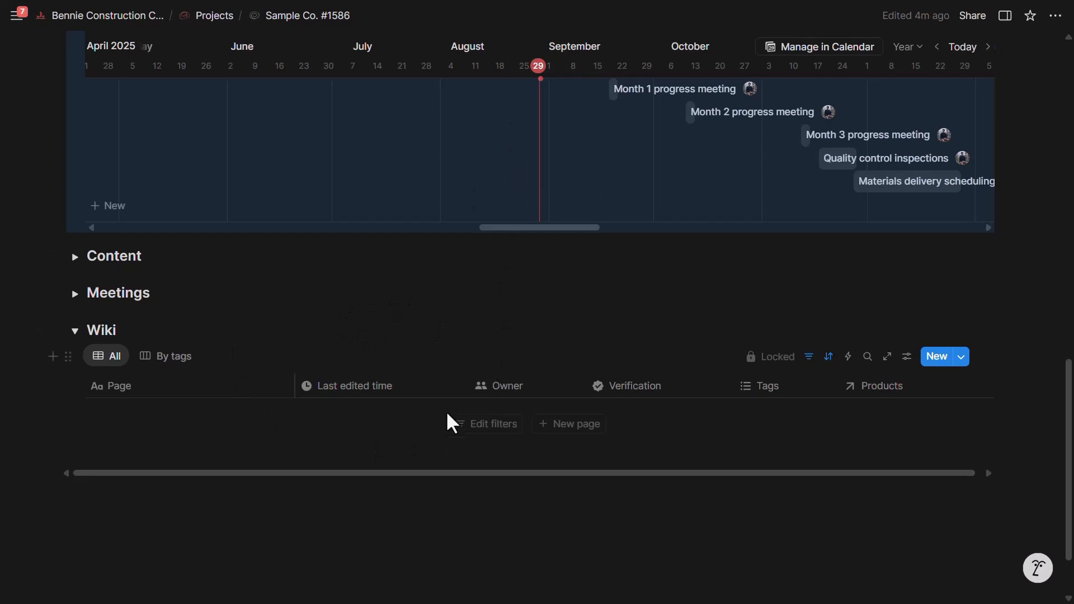
pyautogui.scroll(3, 459, 418)
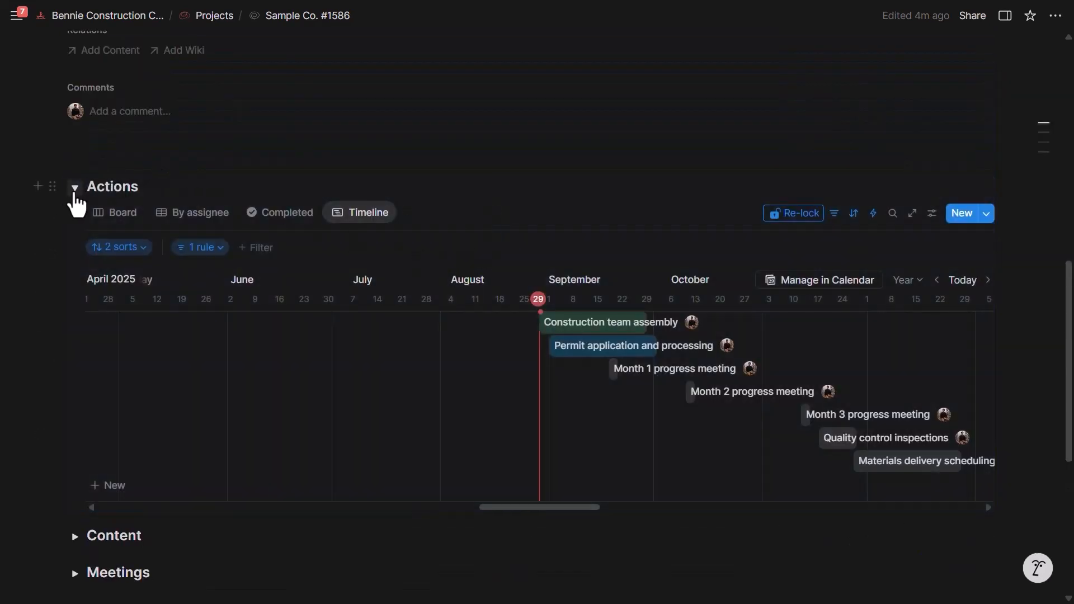
# Step: Collapse and re-expand the Actions section twice to compare the compact page layout with the open timeline
pyautogui.click(75, 189)
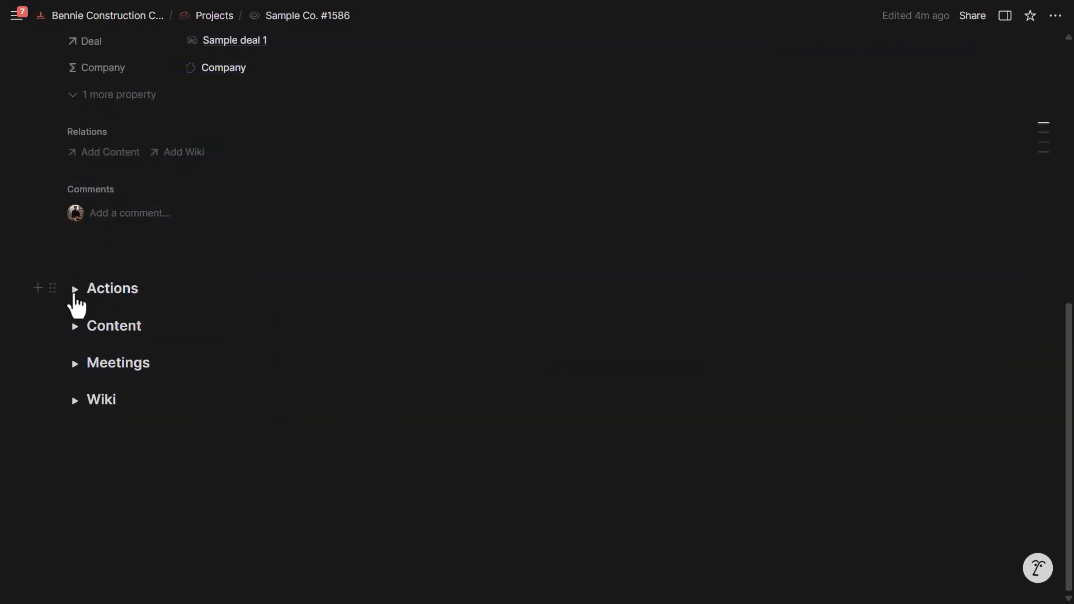
pyautogui.click(78, 293)
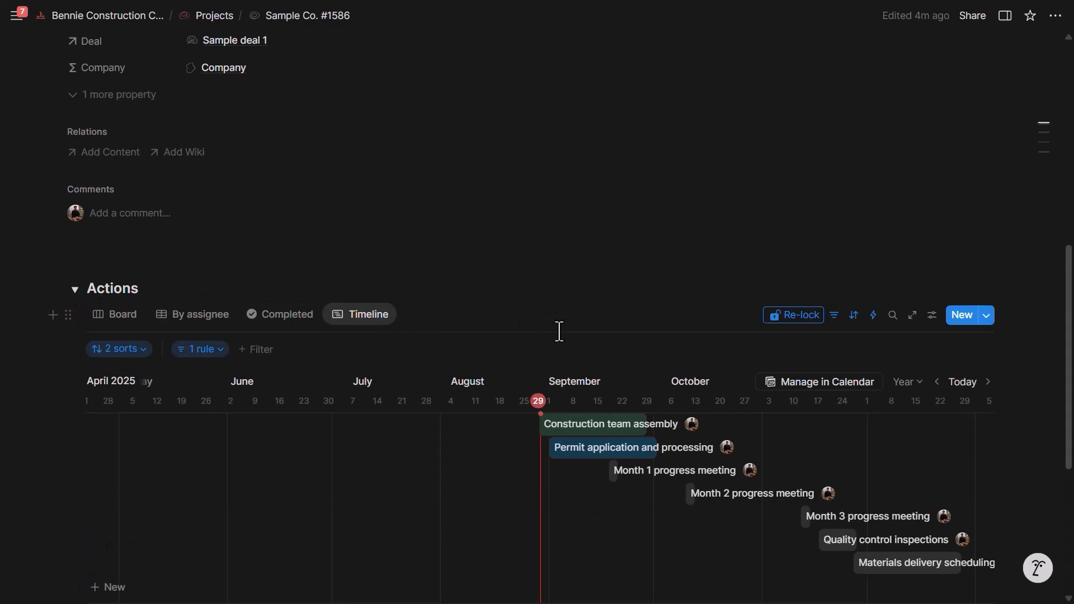
pyautogui.click(74, 292)
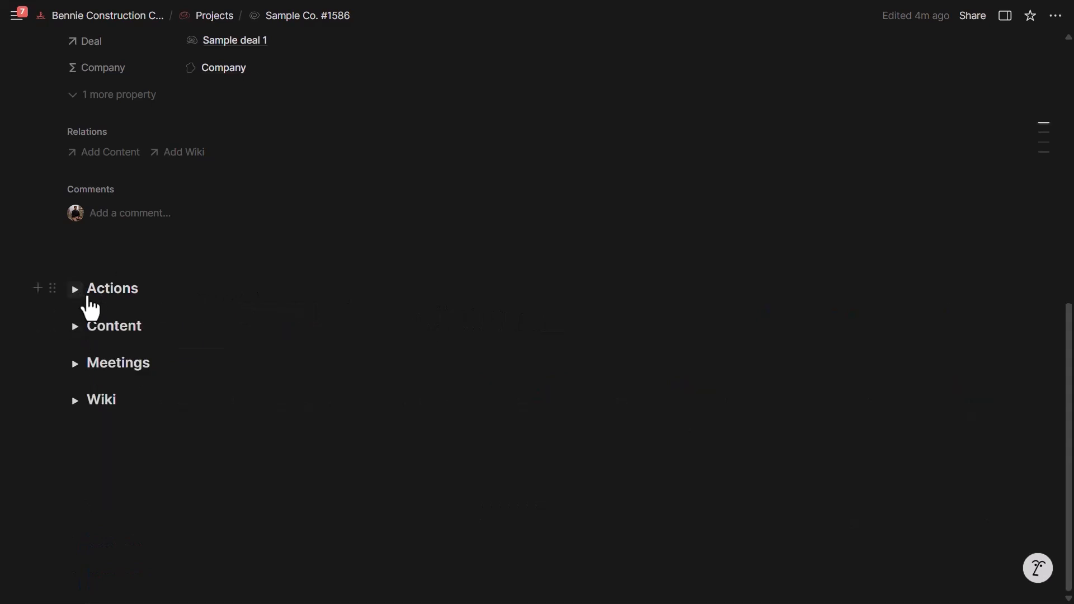
pyautogui.click(89, 298)
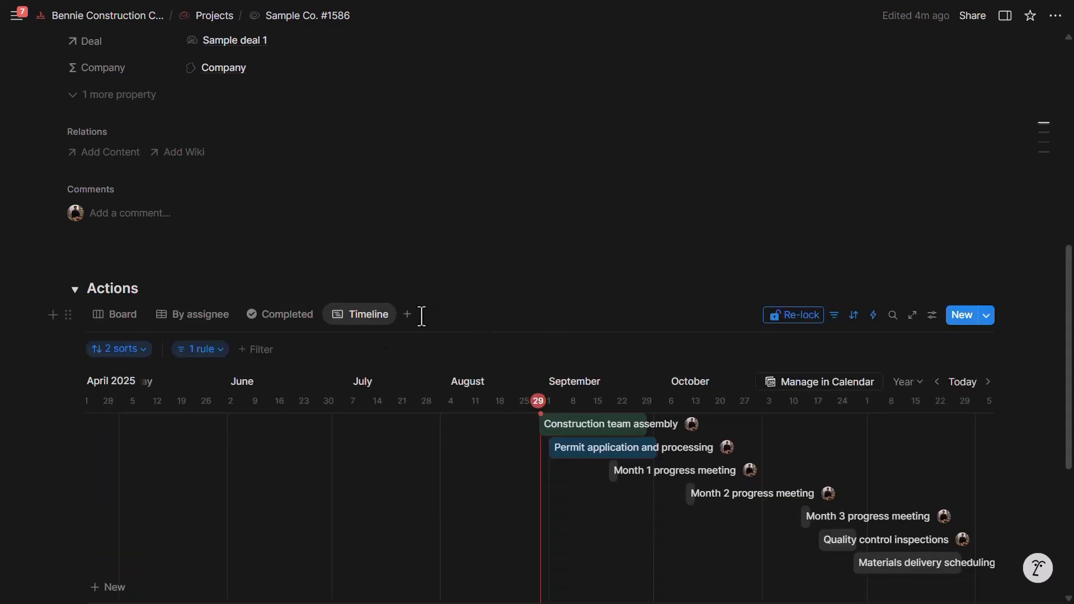
# Step: Open the Actions database from the company home page's project management links
pyautogui.click(137, 16)
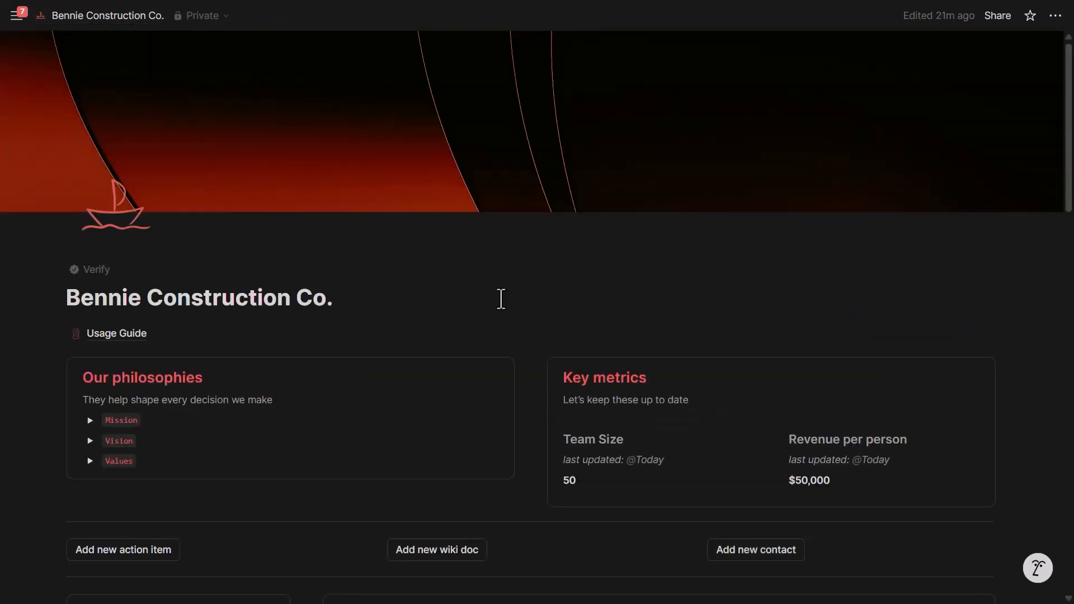
pyautogui.scroll(-8, 502, 303)
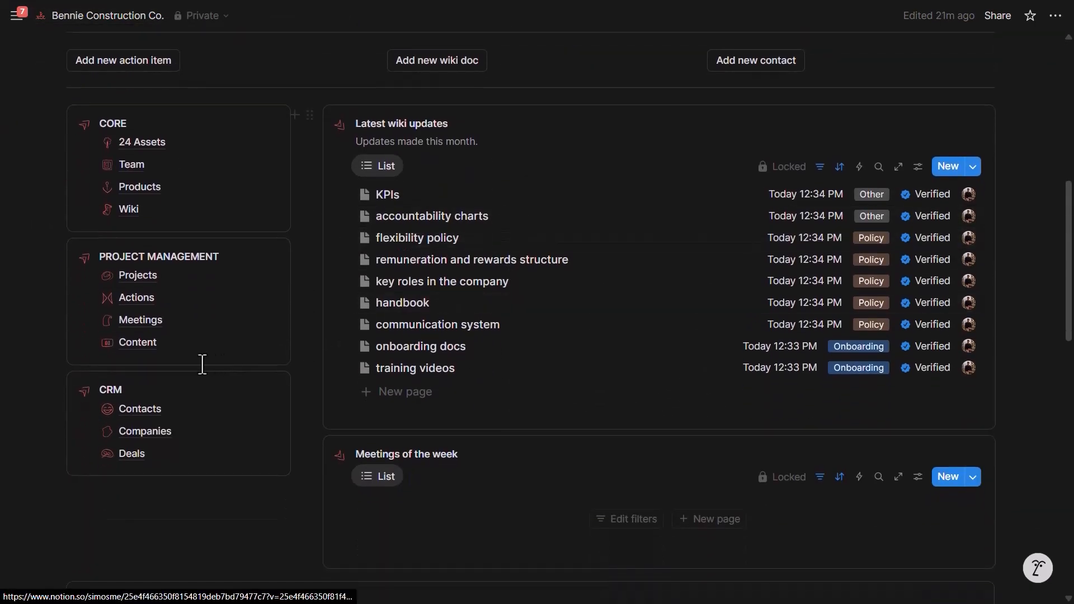
pyautogui.click(170, 305)
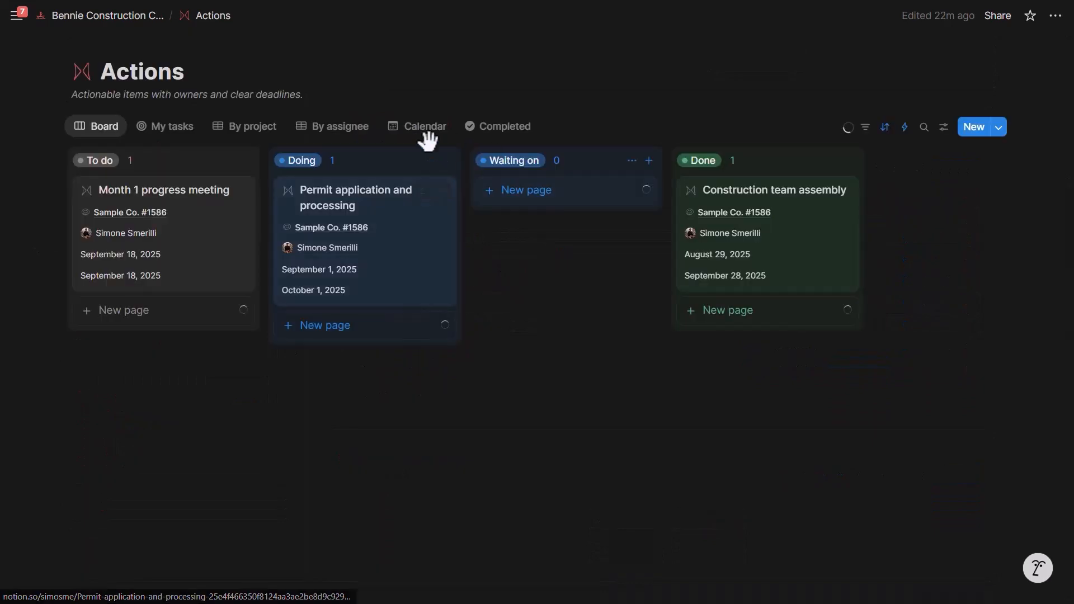
# Step: Show the filters on the Actions board and look through the Project, Assignee and additional filter options
pyautogui.click(855, 127)
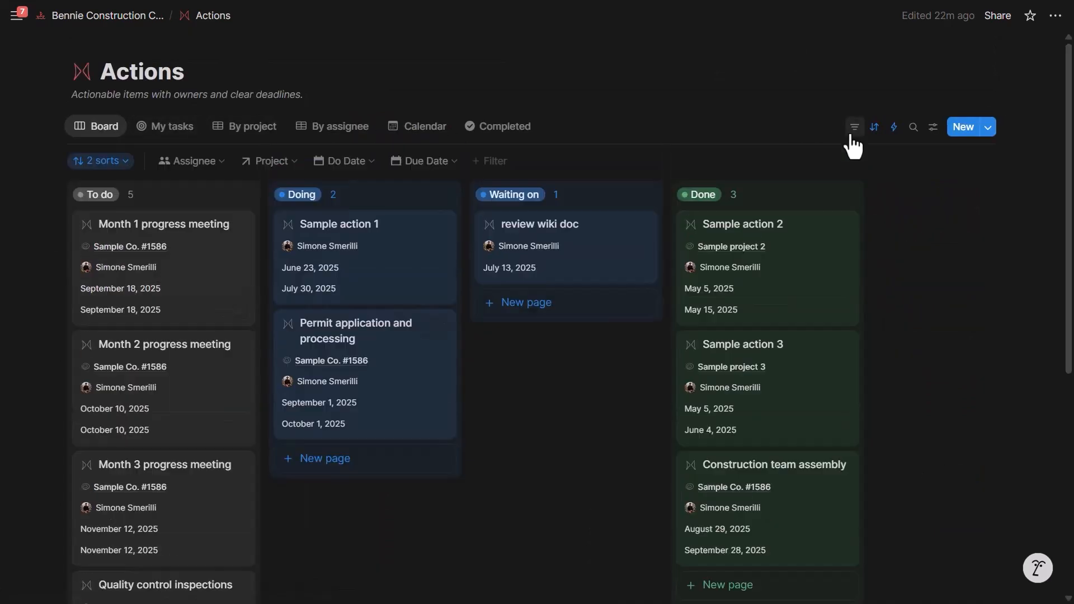
pyautogui.click(263, 161)
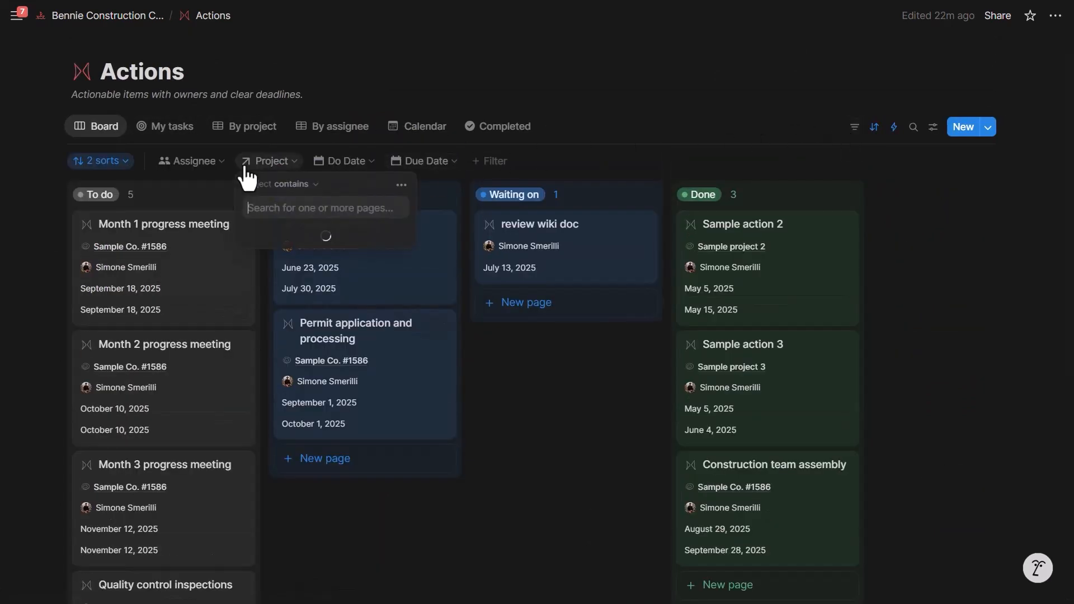
pyautogui.click(203, 163)
pyautogui.click(506, 164)
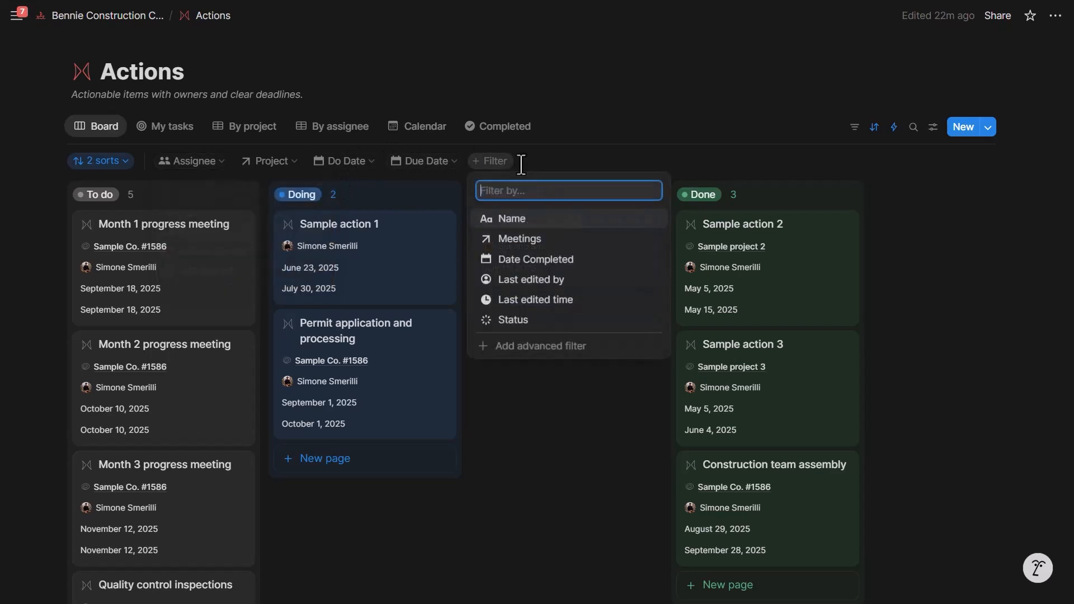
pyautogui.click(615, 136)
# Step: Look at the My tasks view and the By assignee view of the Actions database, expanding the assignee's group
pyautogui.click(179, 128)
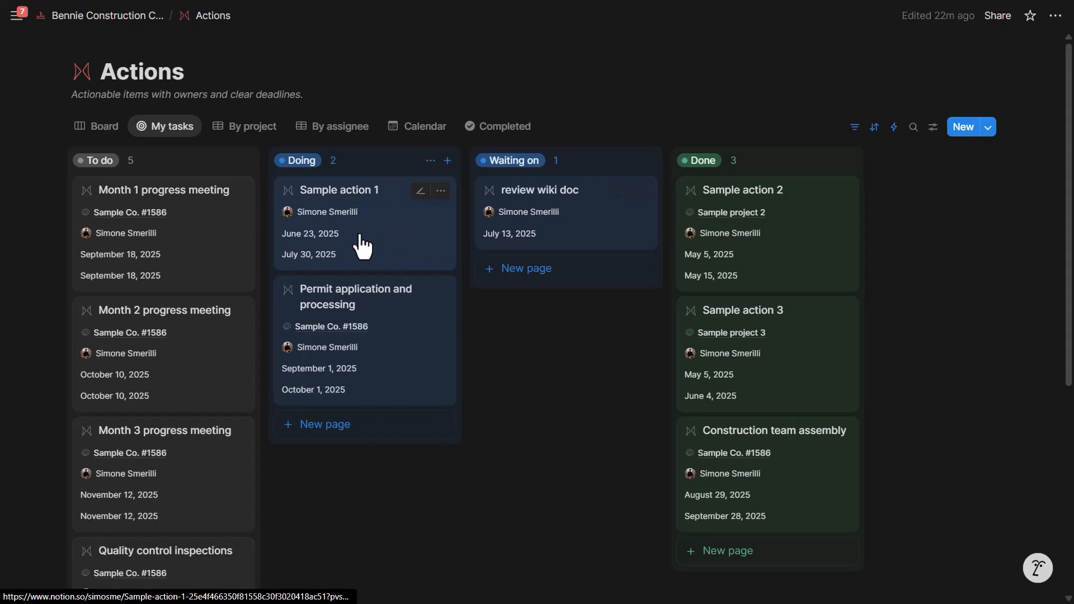
pyautogui.click(358, 129)
pyautogui.click(75, 161)
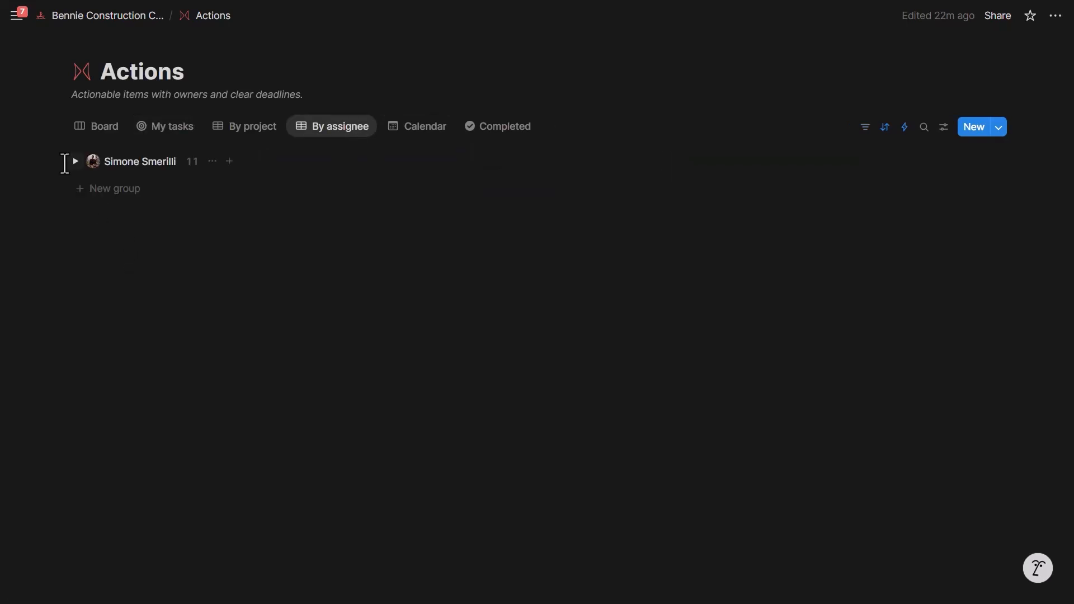
pyautogui.click(75, 162)
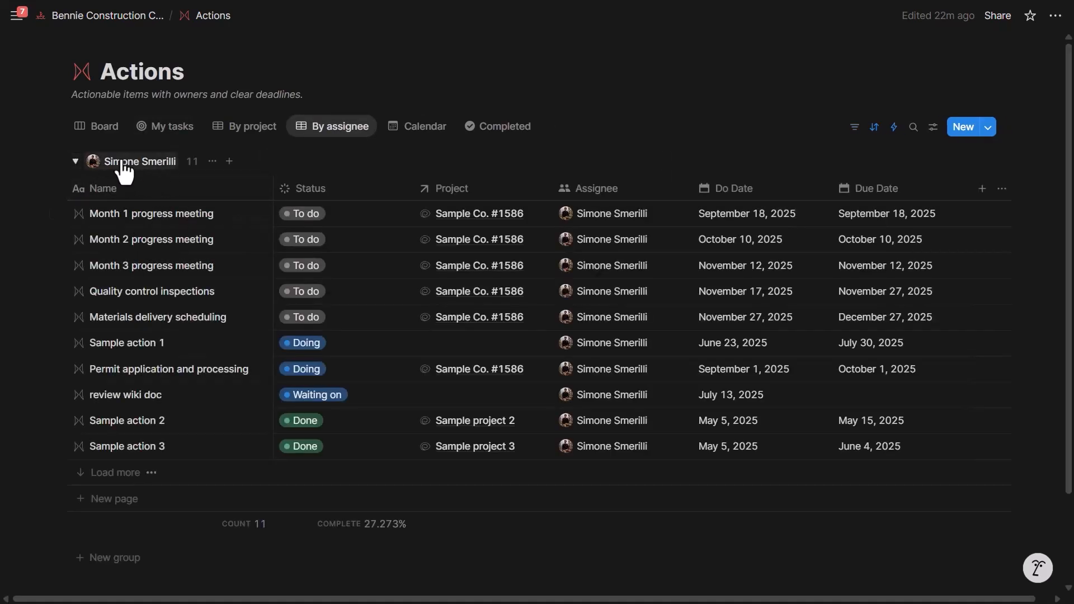
pyautogui.click(84, 161)
pyautogui.click(162, 163)
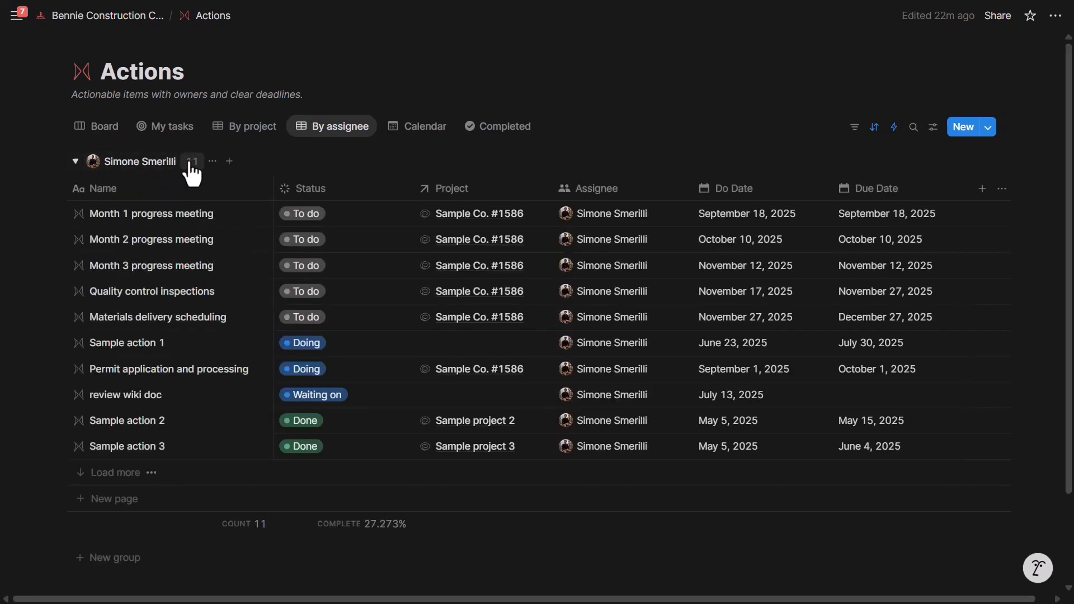
# Step: Filter the By assignee view by status to show only To-do and In progress actions
pyautogui.click(854, 127)
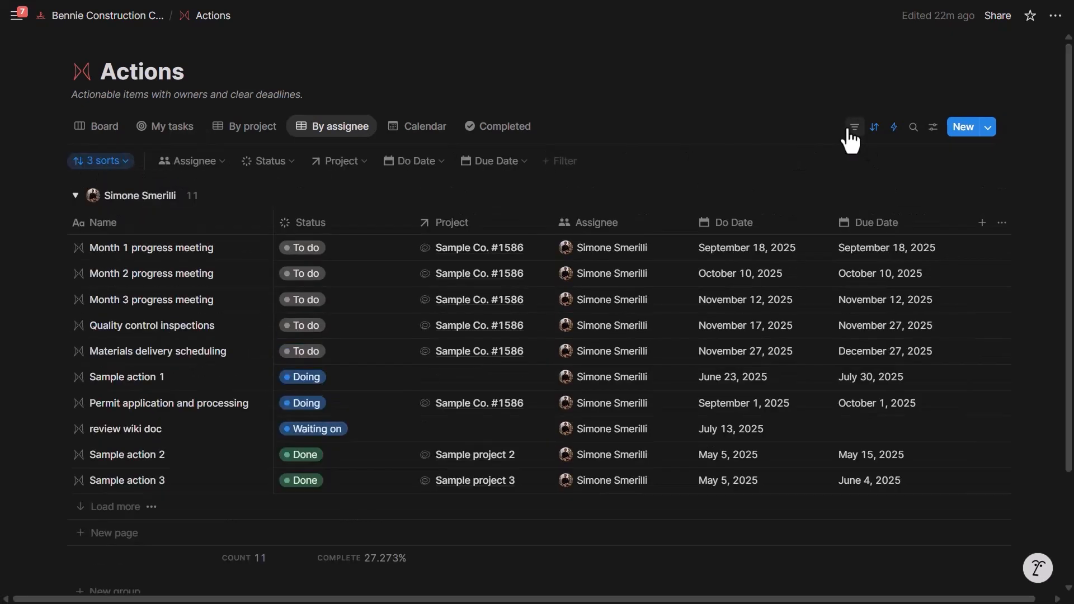
pyautogui.click(264, 165)
pyautogui.click(297, 203)
pyautogui.click(299, 244)
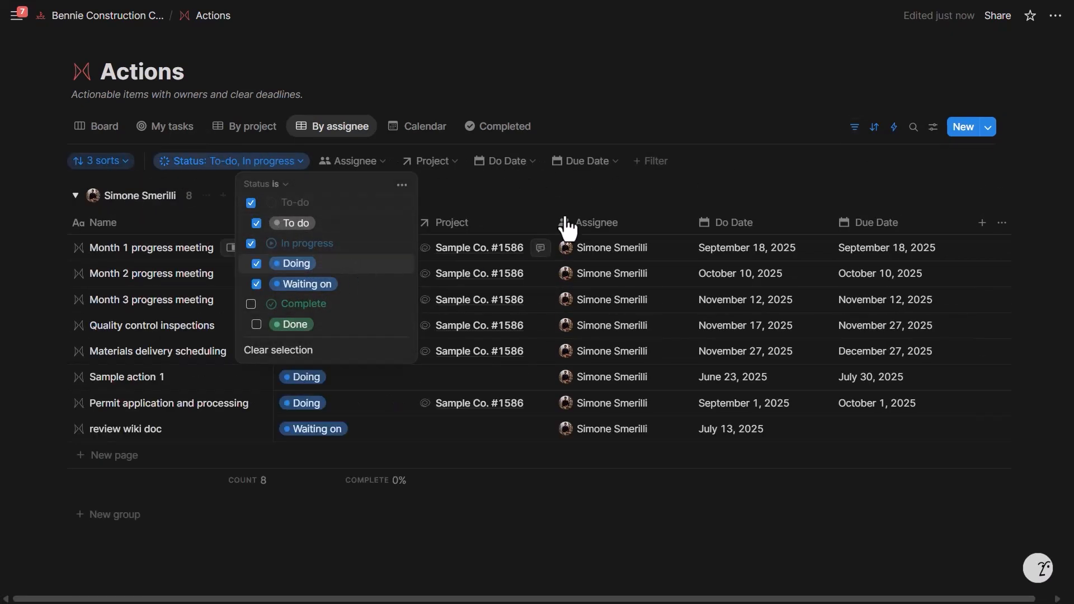
pyautogui.click(653, 131)
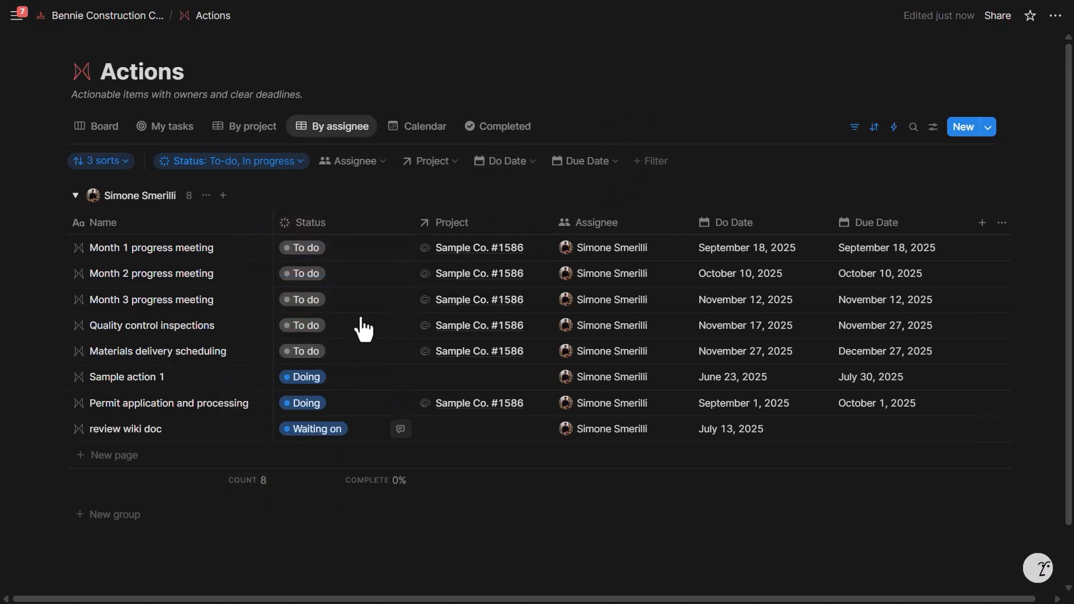
# Step: Clear the status filter from the By assignee view
pyautogui.click(274, 168)
pyautogui.click(207, 204)
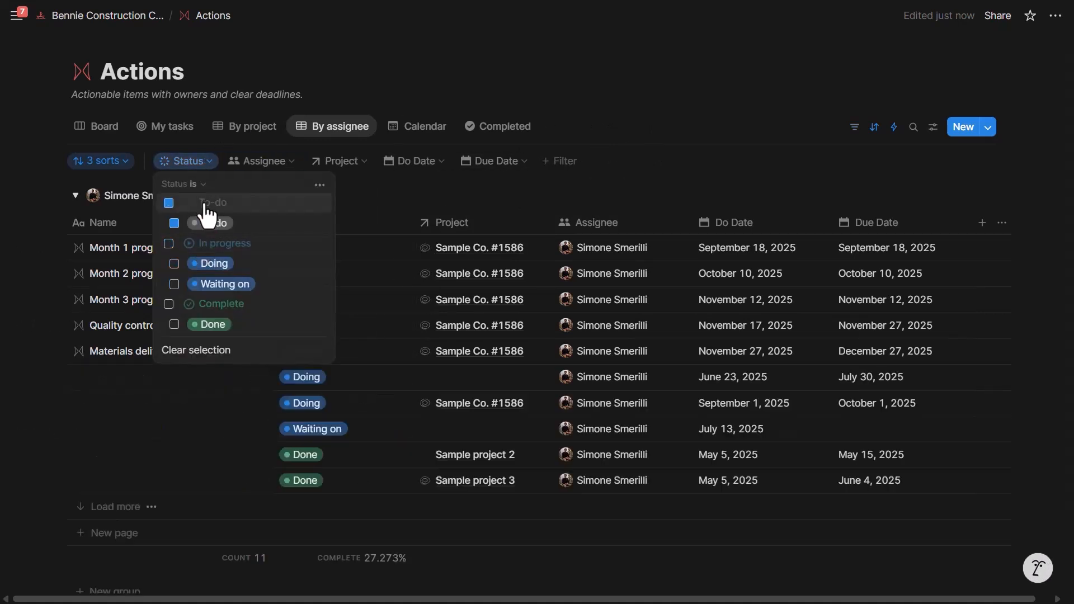
pyautogui.click(600, 126)
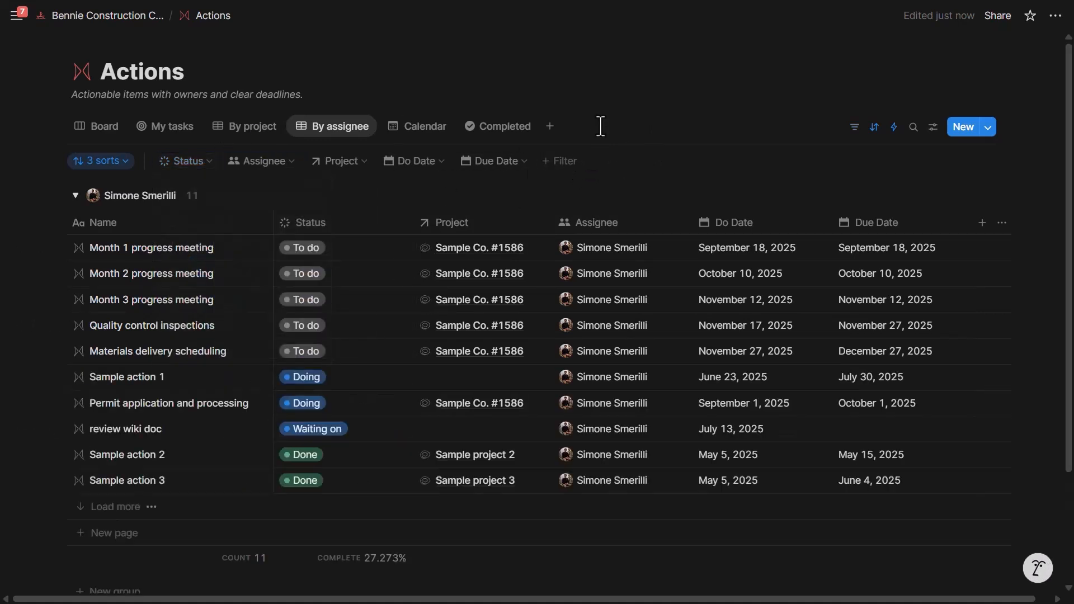
# Step: Open the Sample Co. #1586 project as a full page and switch its Actions section to the Board view
pyautogui.click(479, 254)
pyautogui.click(547, 298)
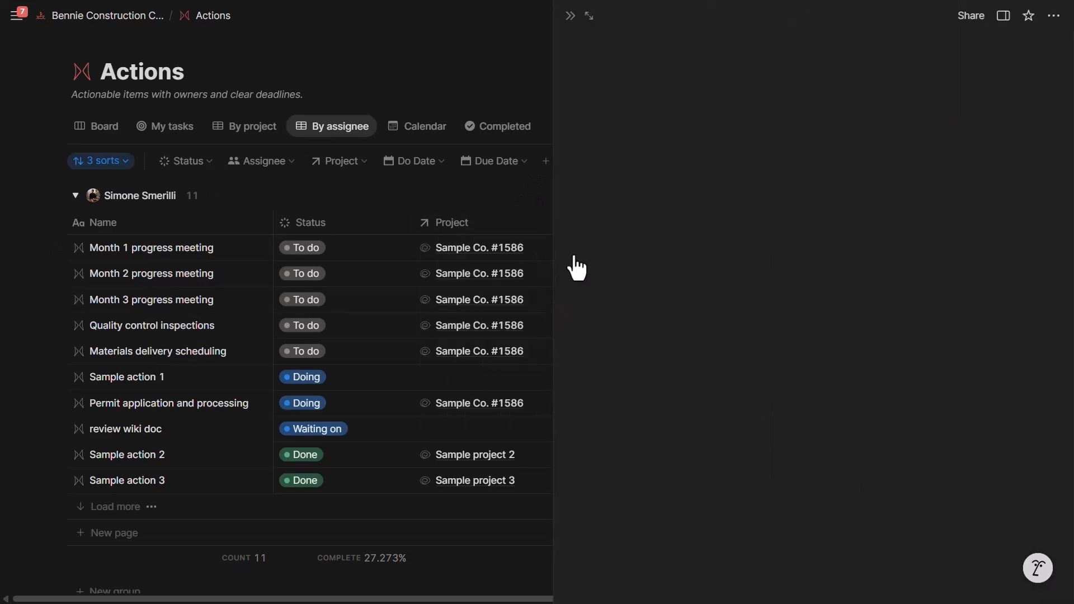
pyautogui.click(588, 17)
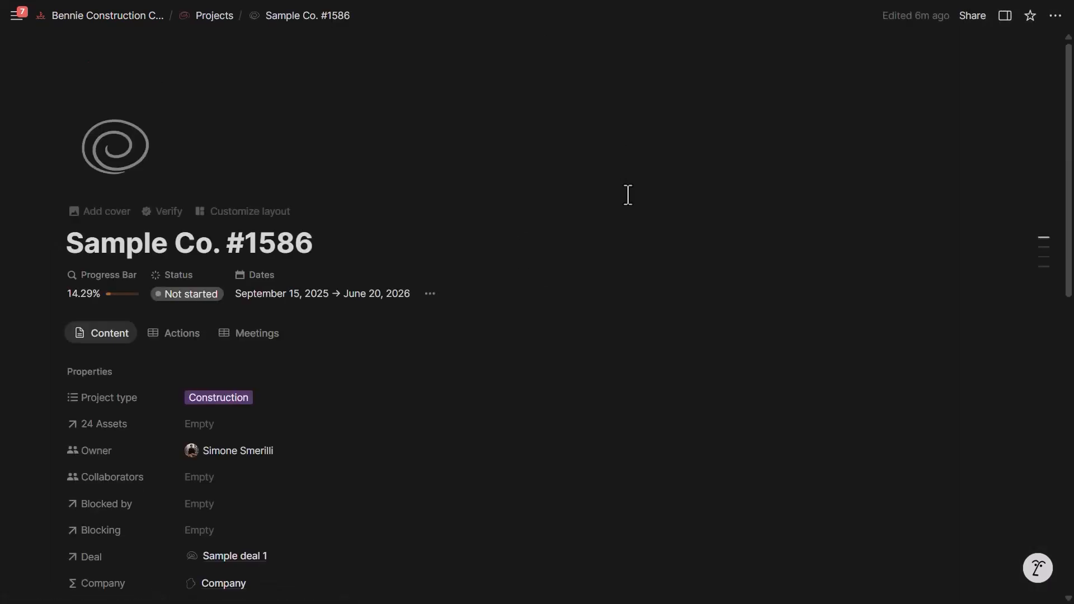
pyautogui.scroll(-10, 629, 194)
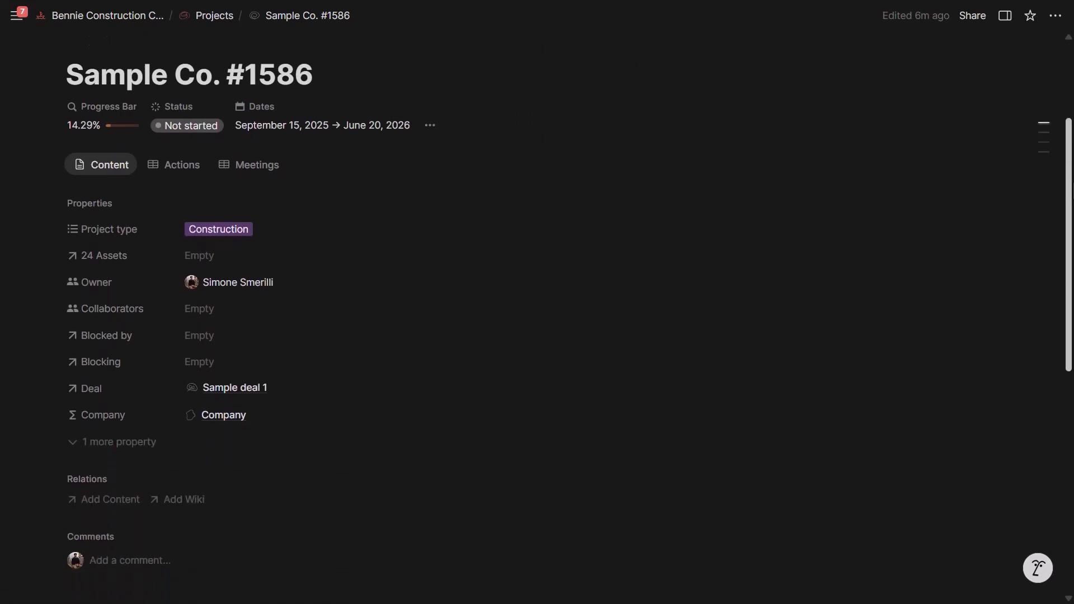
pyautogui.click(124, 224)
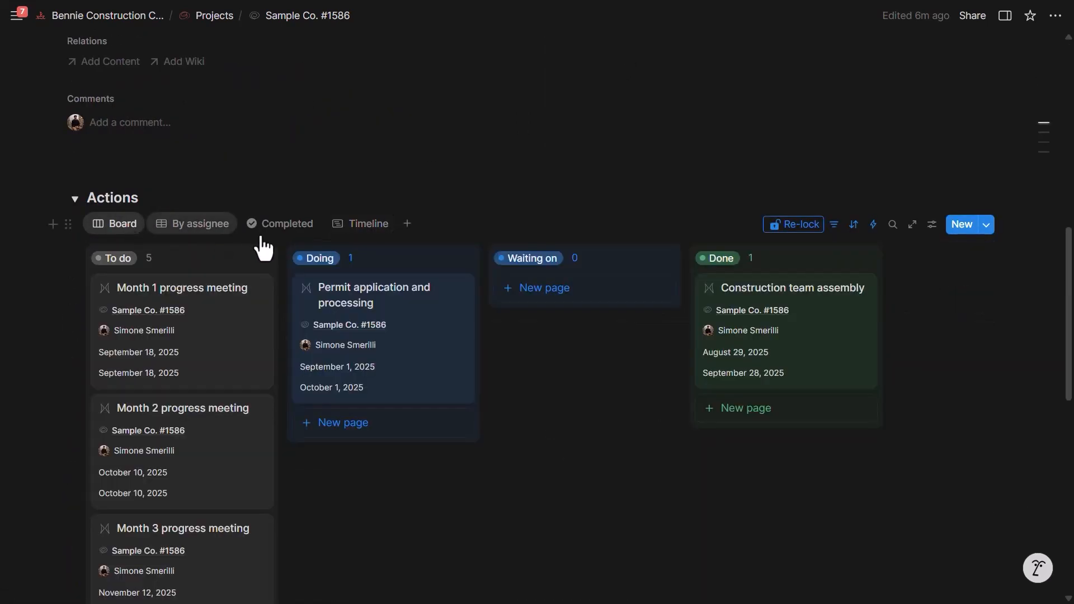
# Step: Filter the project's action board to actions with a due date on or before today
pyautogui.click(835, 226)
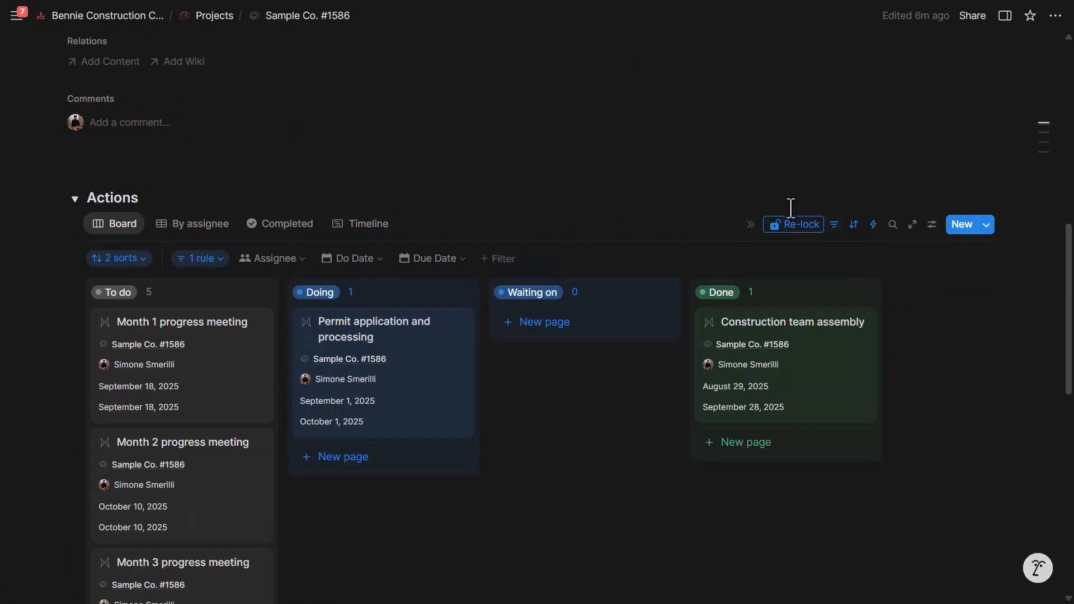
pyautogui.click(432, 260)
pyautogui.click(473, 281)
pyautogui.click(508, 358)
pyautogui.click(448, 332)
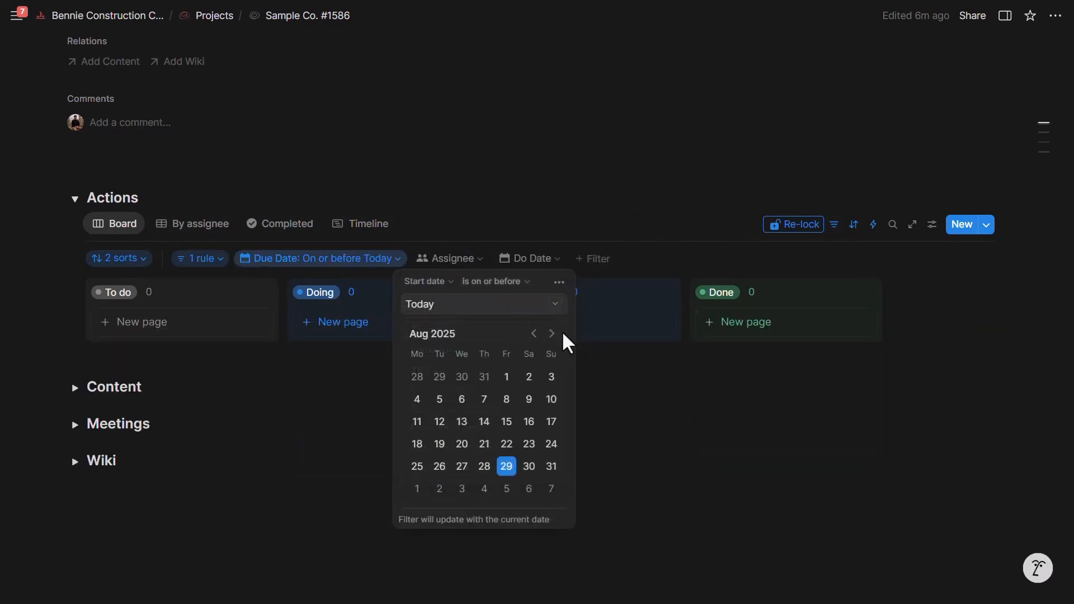
pyautogui.click(515, 230)
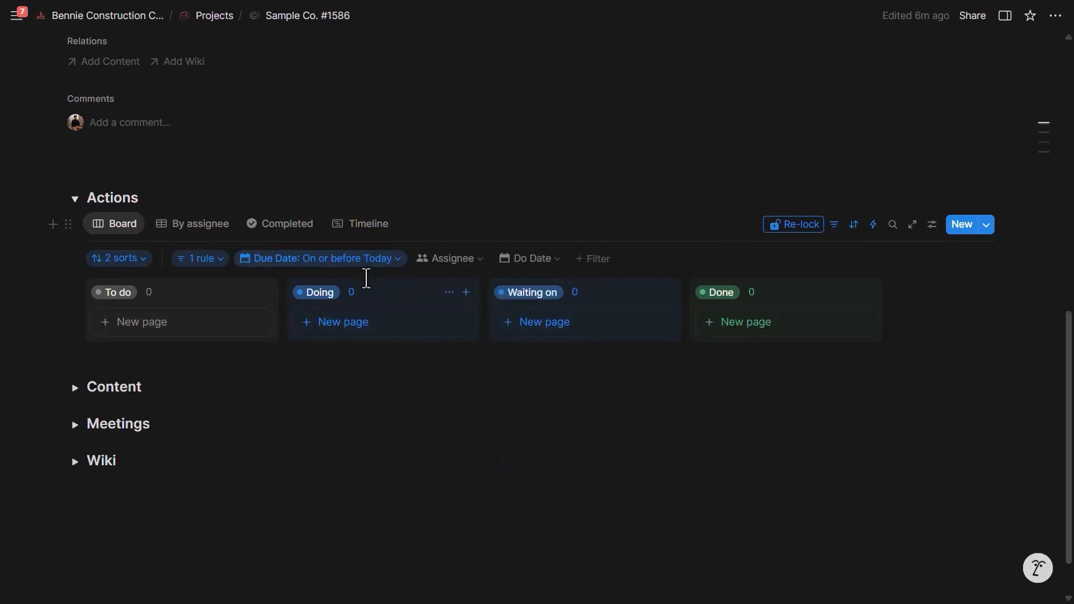
# Step: Remove the Due Date filter from the project's action board and look over the board's view settings
pyautogui.click(367, 261)
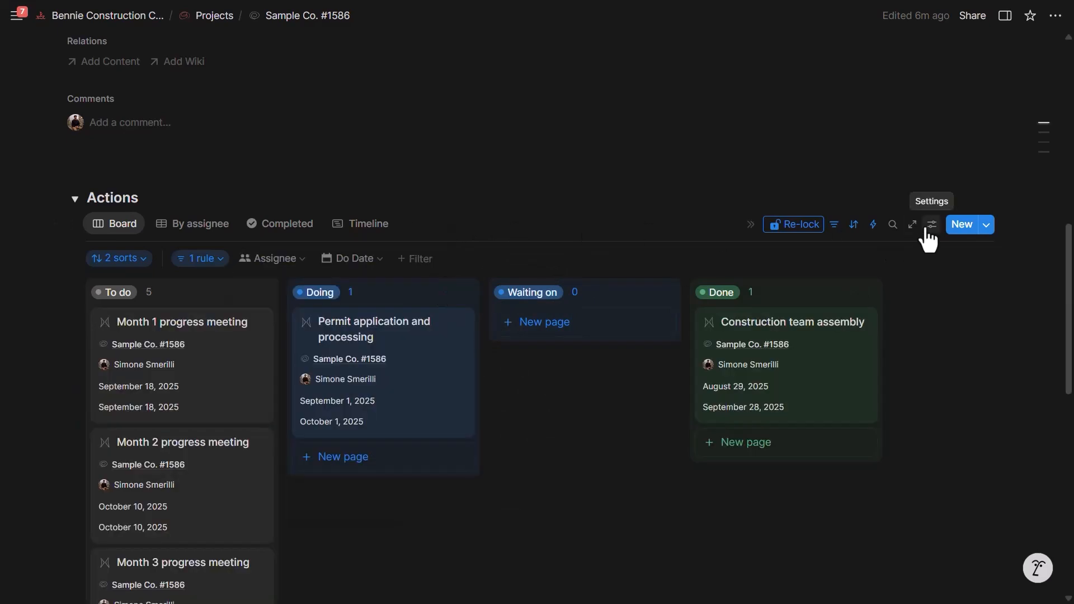
pyautogui.click(931, 225)
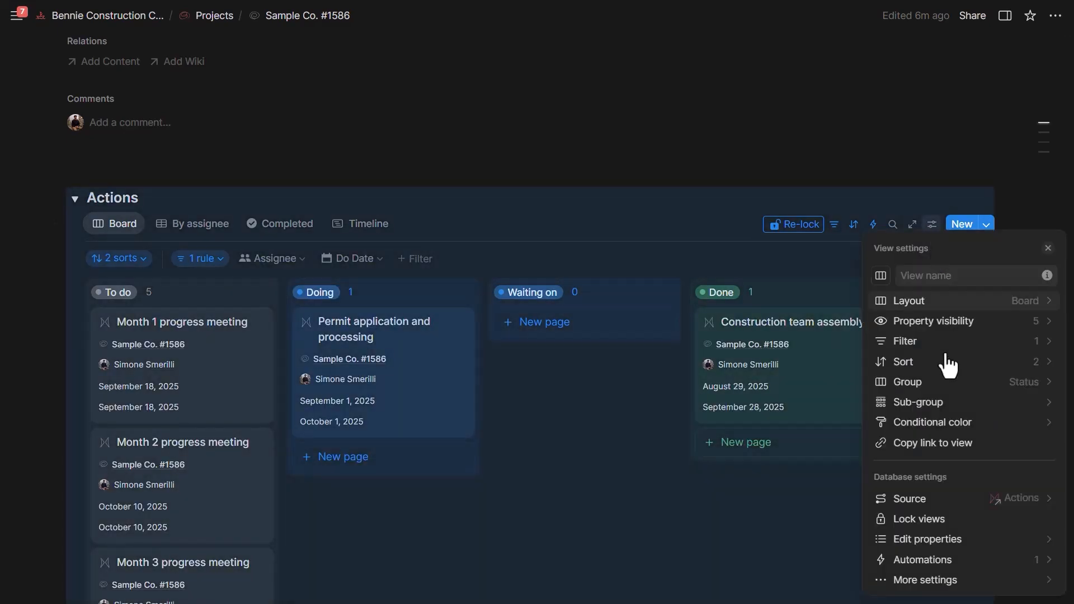
pyautogui.click(603, 234)
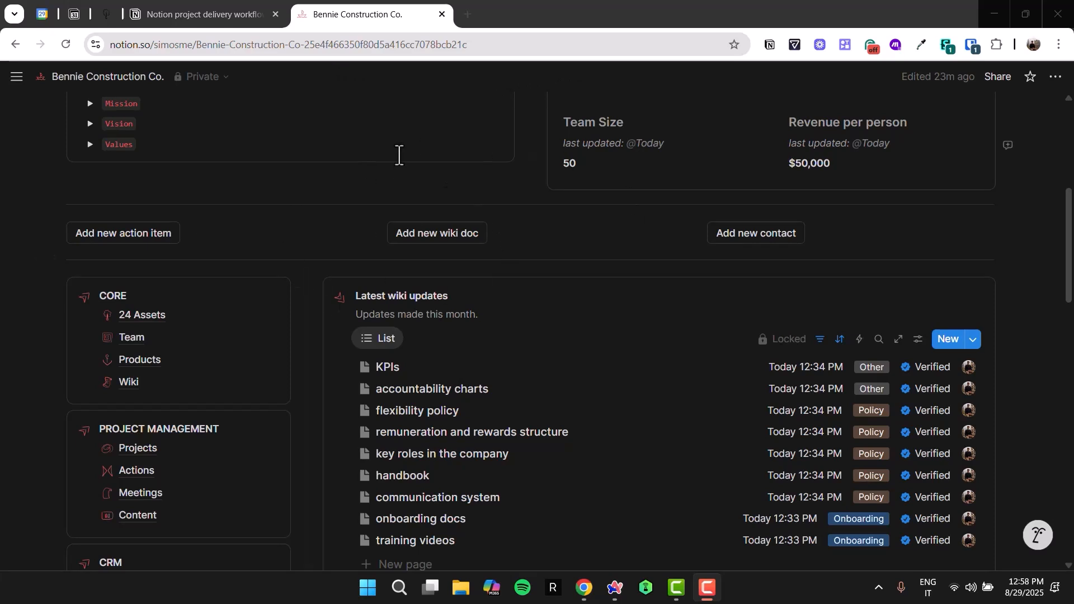
# Step: Open the Deals database from the home page's CRM links and open the Sample deal 4 page
pyautogui.scroll(-3, 364, 219)
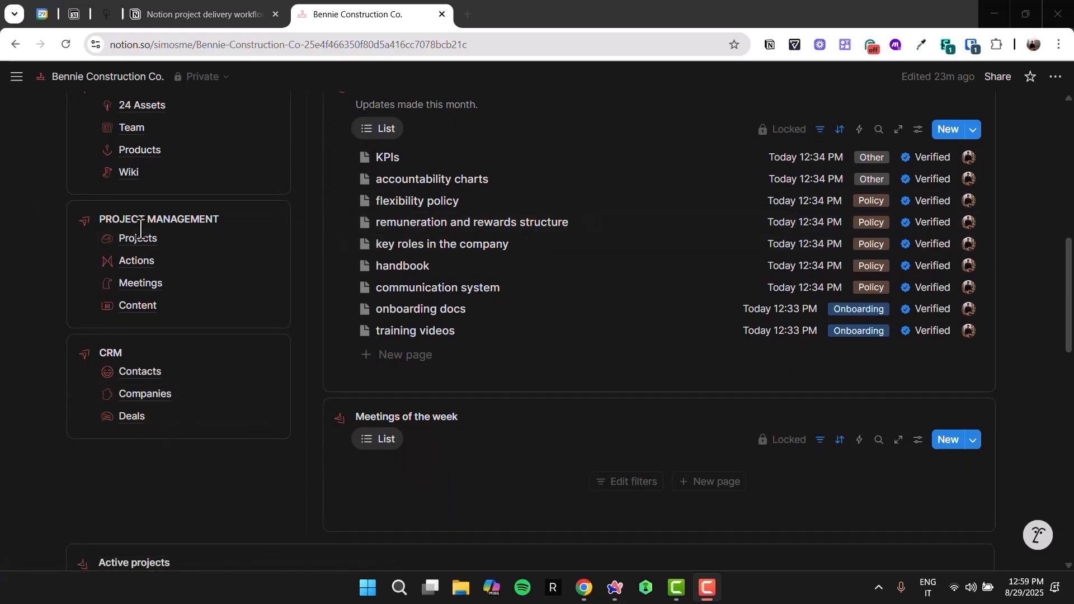
pyautogui.click(219, 417)
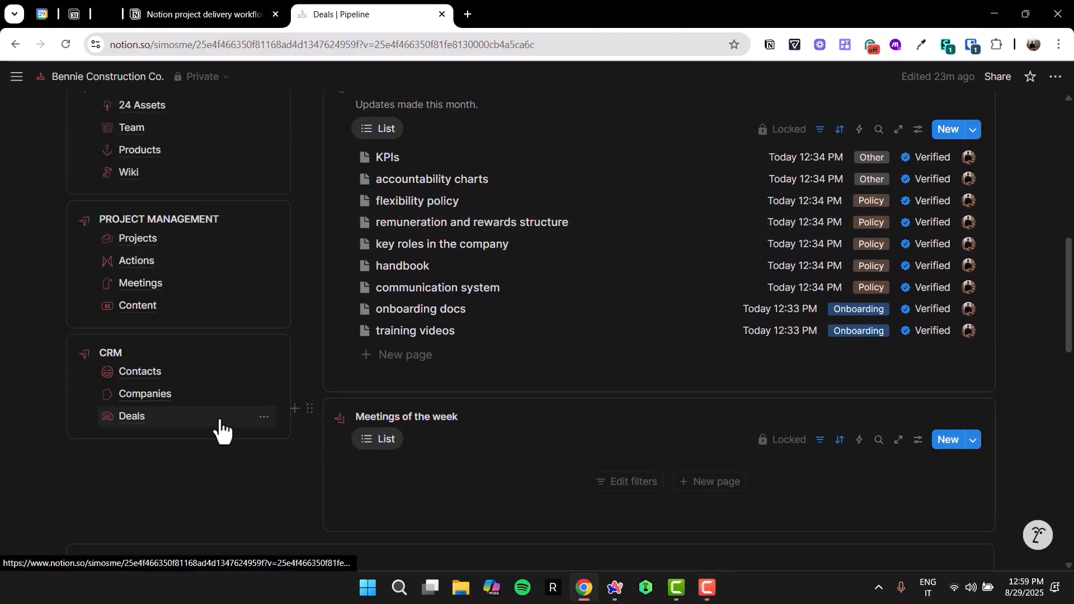
pyautogui.click(438, 257)
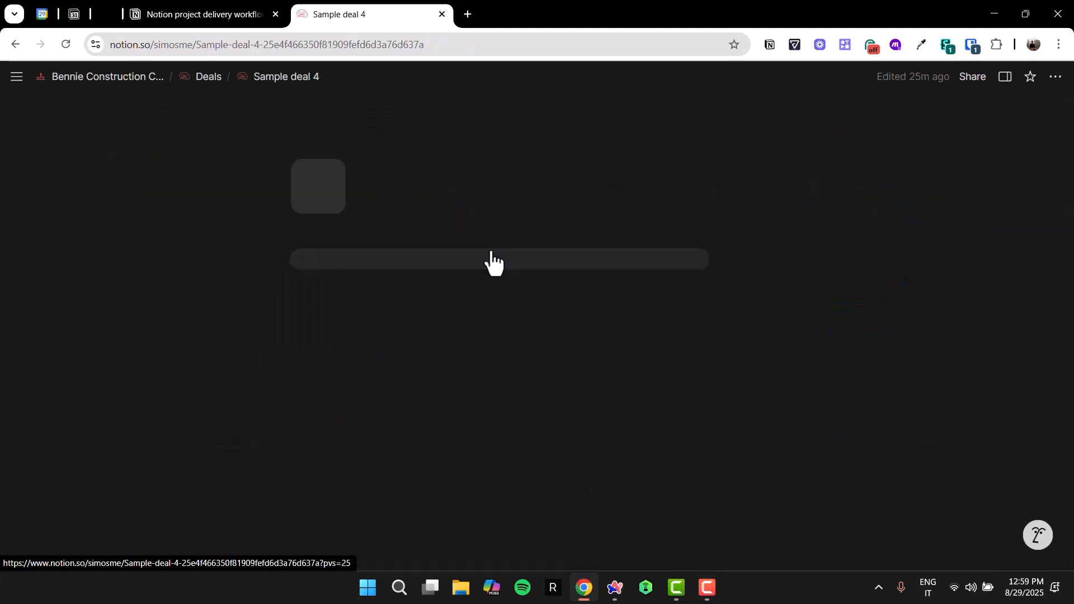
# Step: Open the automation of Sample deal 4's Create project button for editing
pyautogui.scroll(-4, 457, 222)
pyautogui.click(334, 343)
pyautogui.click(338, 383)
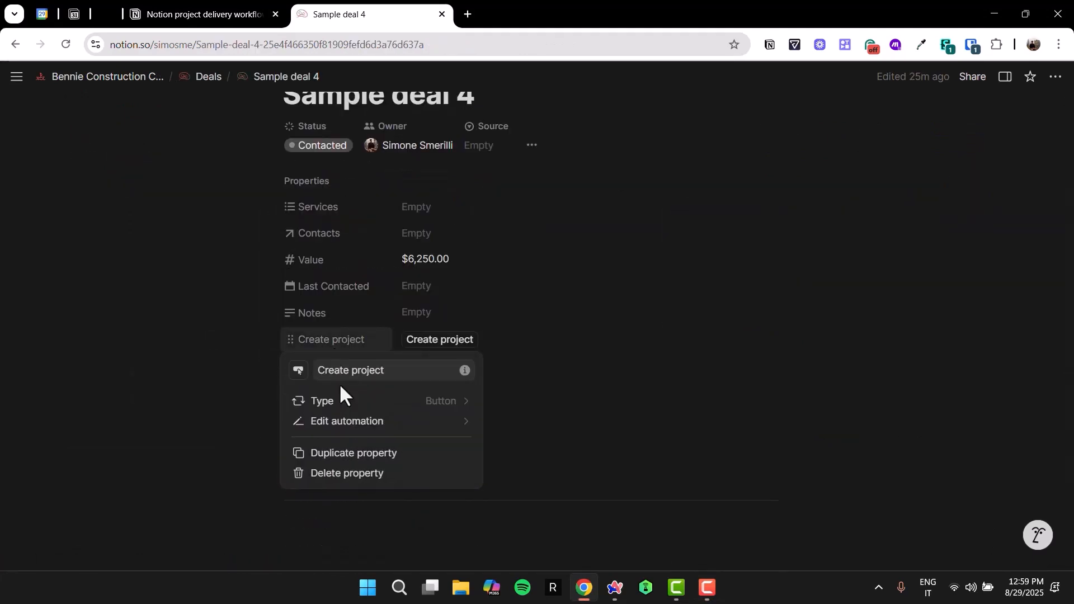
pyautogui.click(361, 421)
# Step: Examine the Create project automation's trigger and the Name, Project type, Deal and Dates values it assigns to new project pages
pyautogui.scroll(-2, 468, 209)
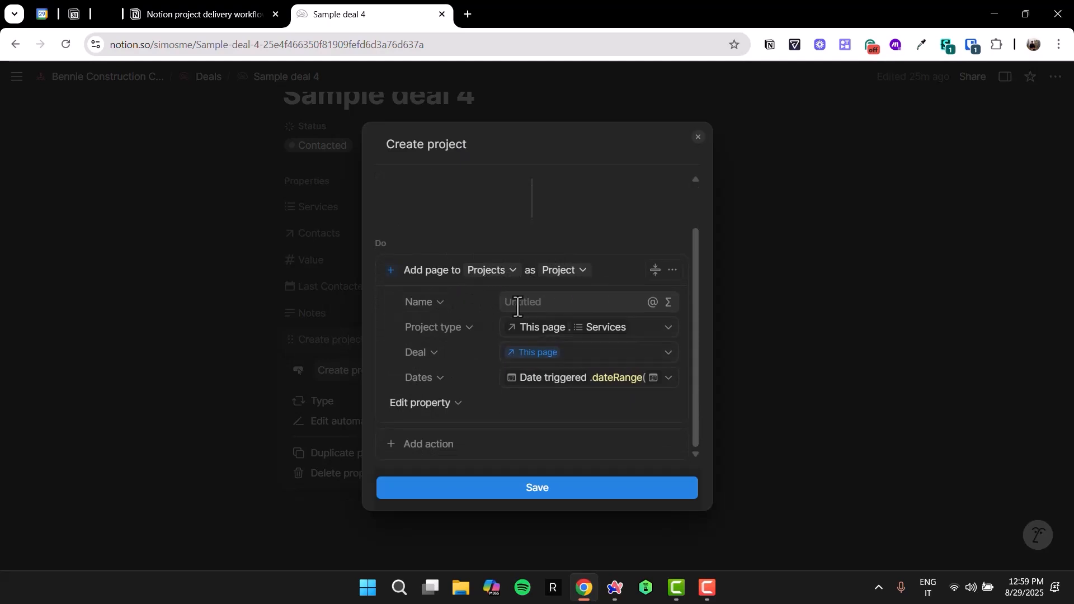
pyautogui.click(543, 309)
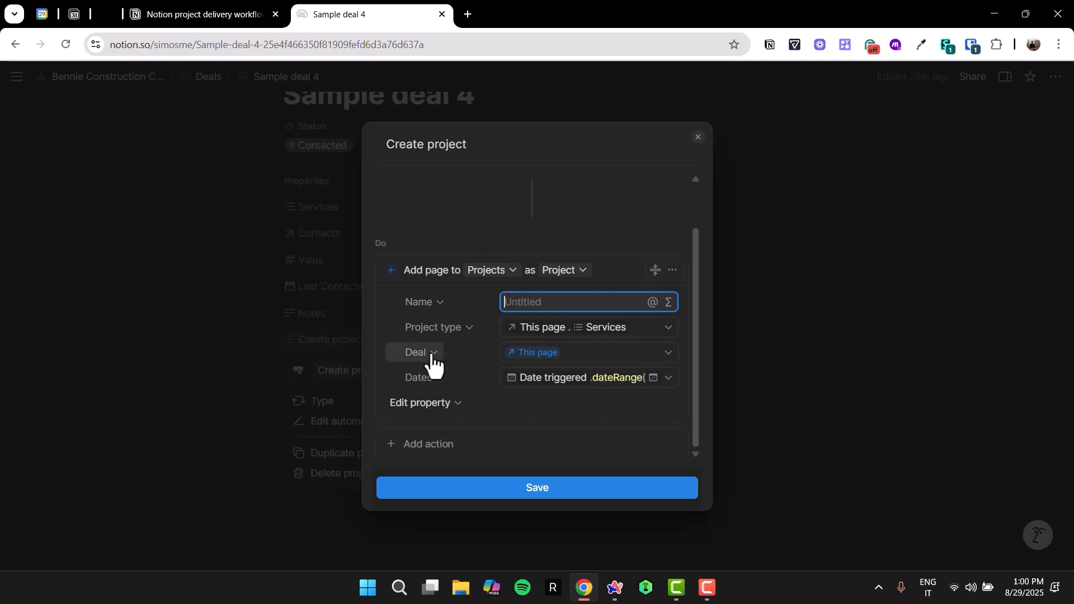
pyautogui.scroll(1, 481, 218)
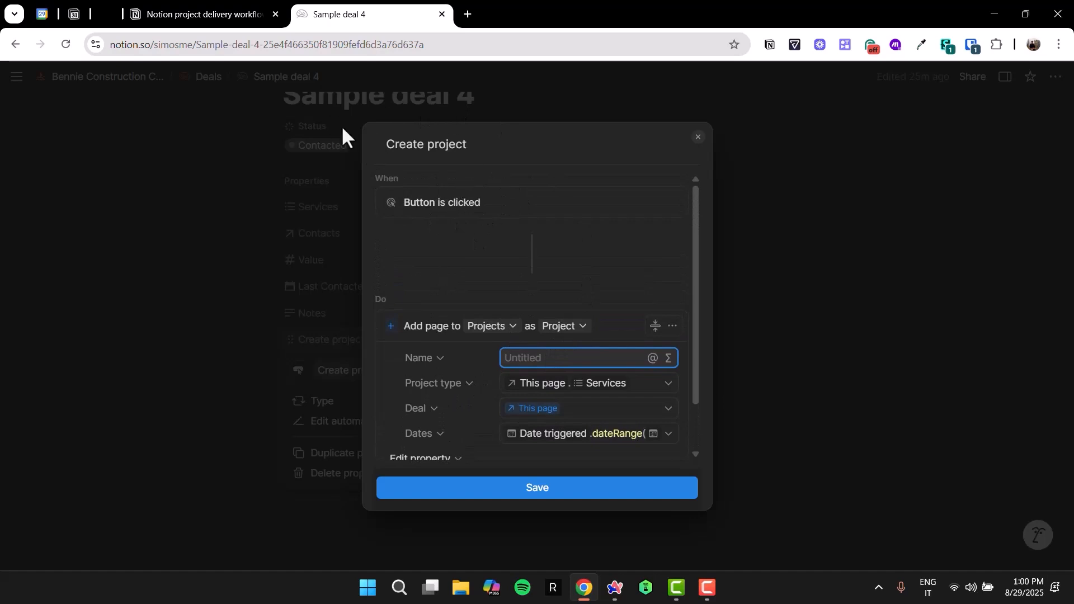
pyautogui.scroll(-1, 491, 329)
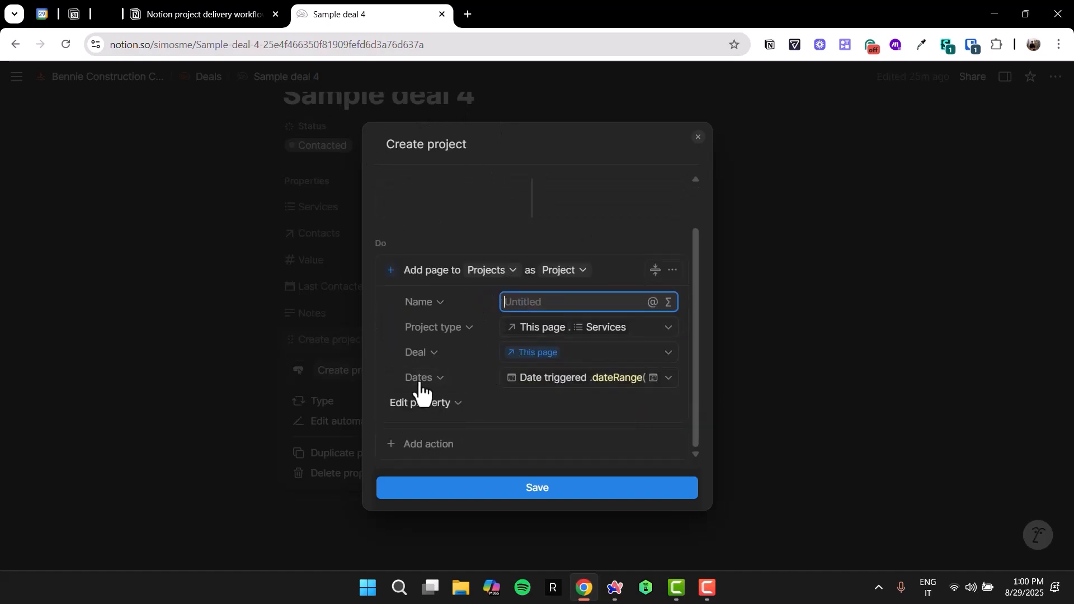
# Step: Examine the date range formula behind the automation's Dates property and close the formula editor
pyautogui.click(605, 386)
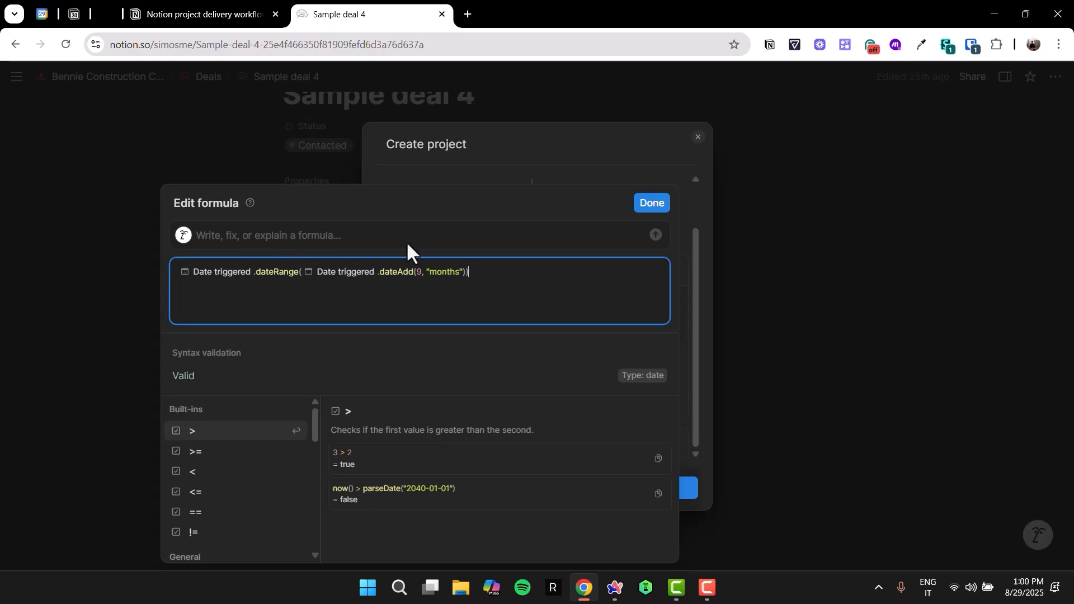
pyautogui.click(386, 272)
pyautogui.click(529, 163)
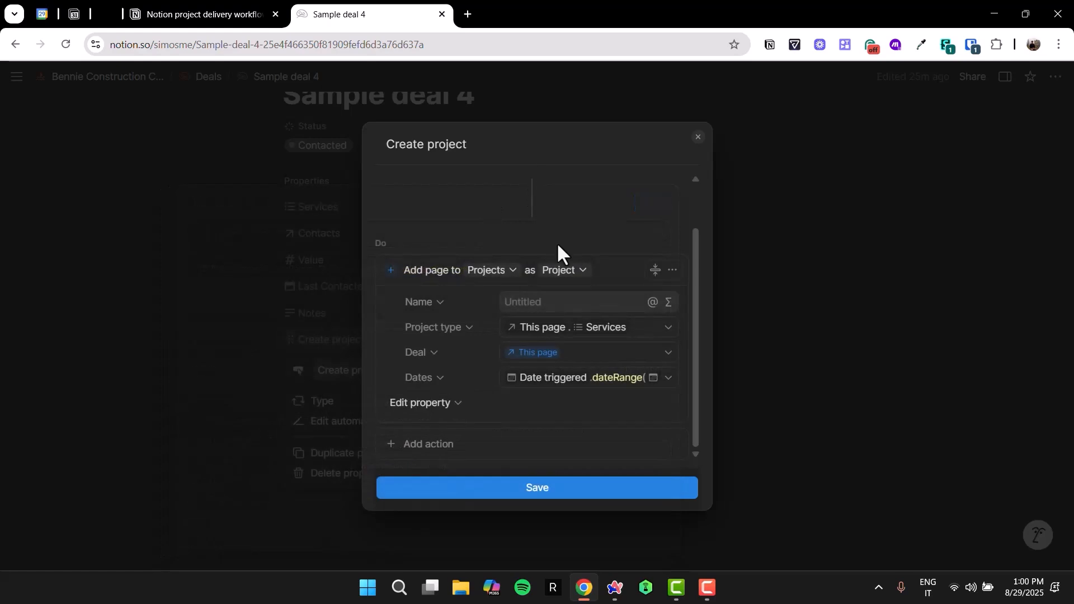
# Step: Add an action to the Create project automation that opens the page added to Projects, and save the automation
pyautogui.click(509, 444)
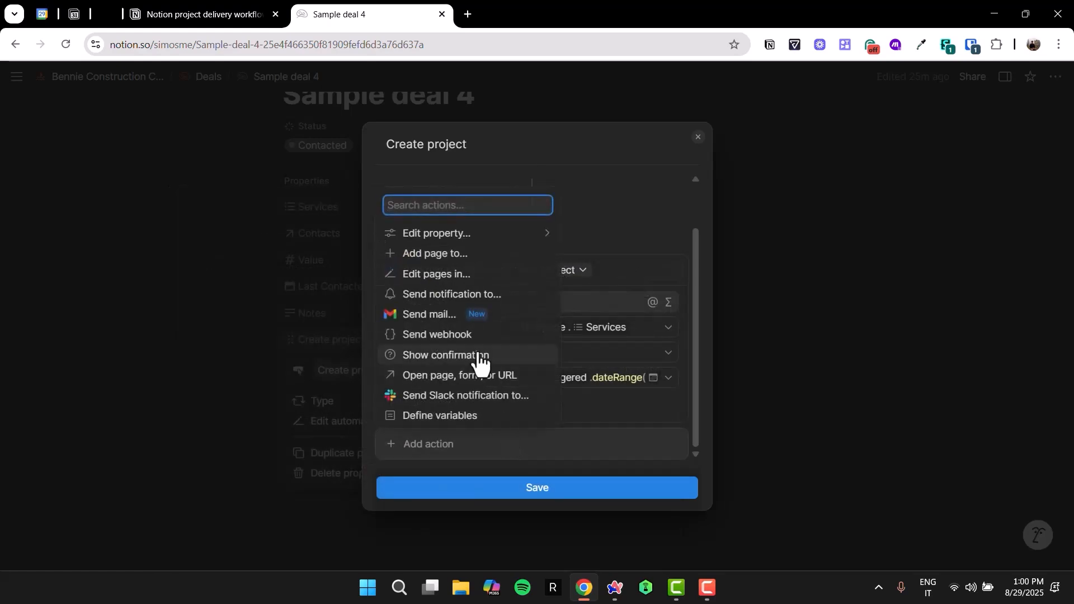
pyautogui.click(470, 376)
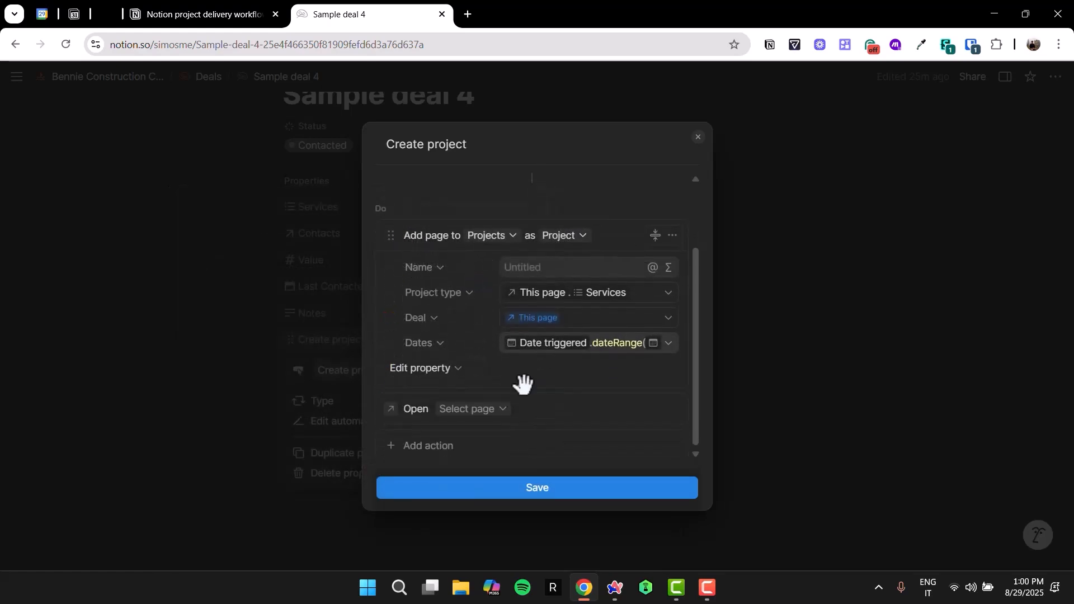
pyautogui.click(483, 409)
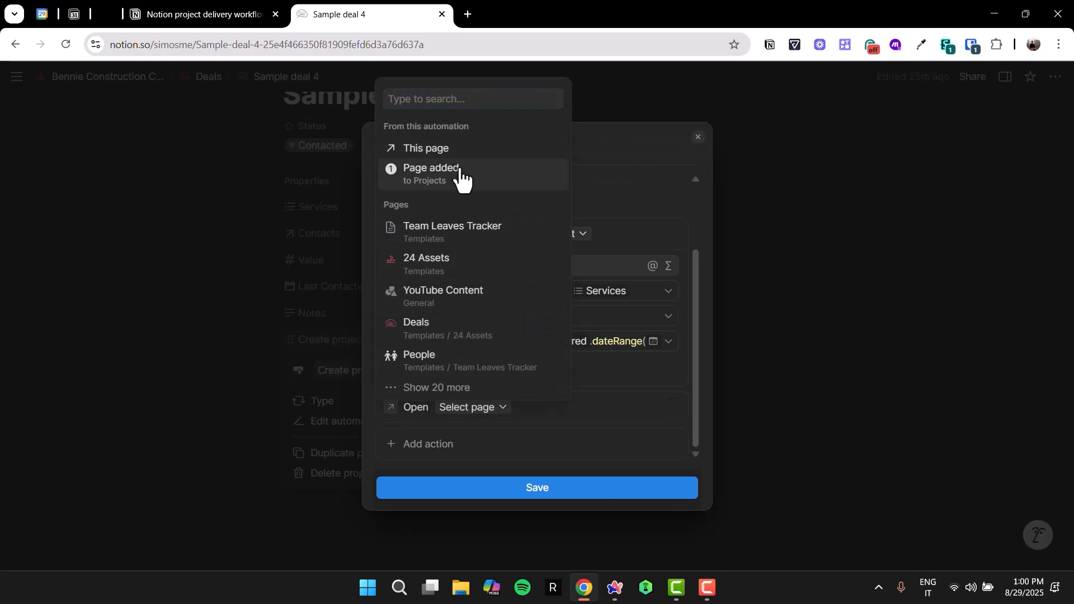
pyautogui.click(462, 178)
pyautogui.click(551, 495)
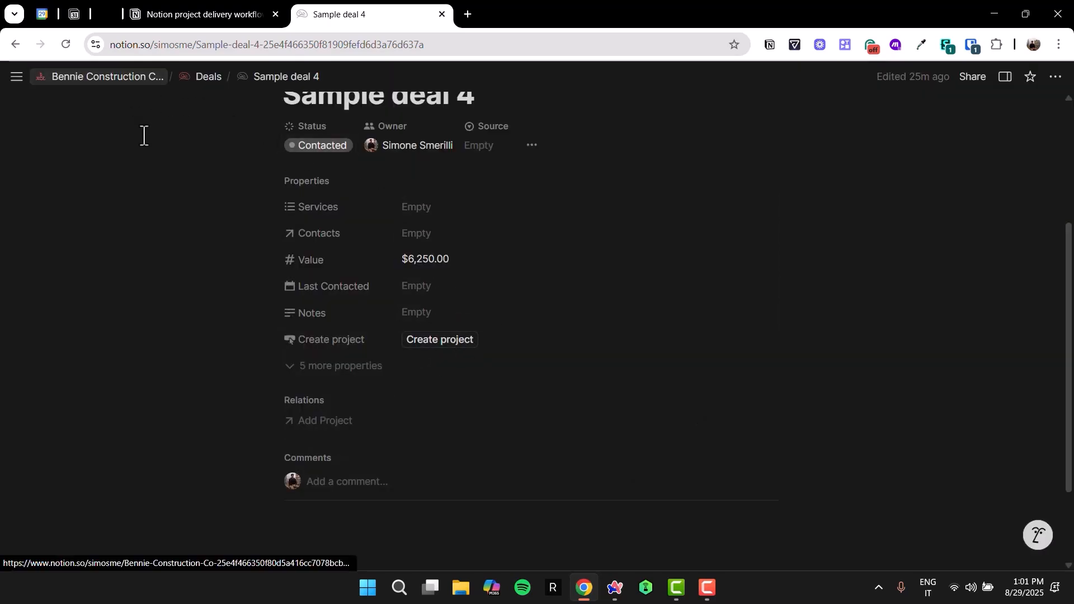
# Step: Check Sample deal 4's Project relation without linking anything and go to the Projects database
pyautogui.click(330, 423)
pyautogui.click(582, 408)
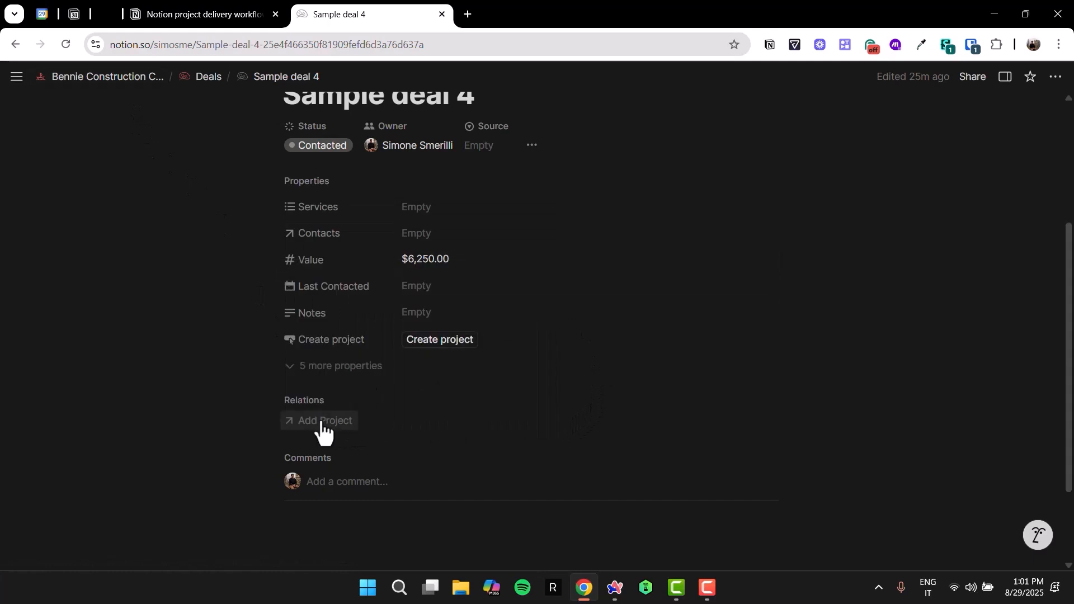
pyautogui.click(345, 421)
pyautogui.click(531, 271)
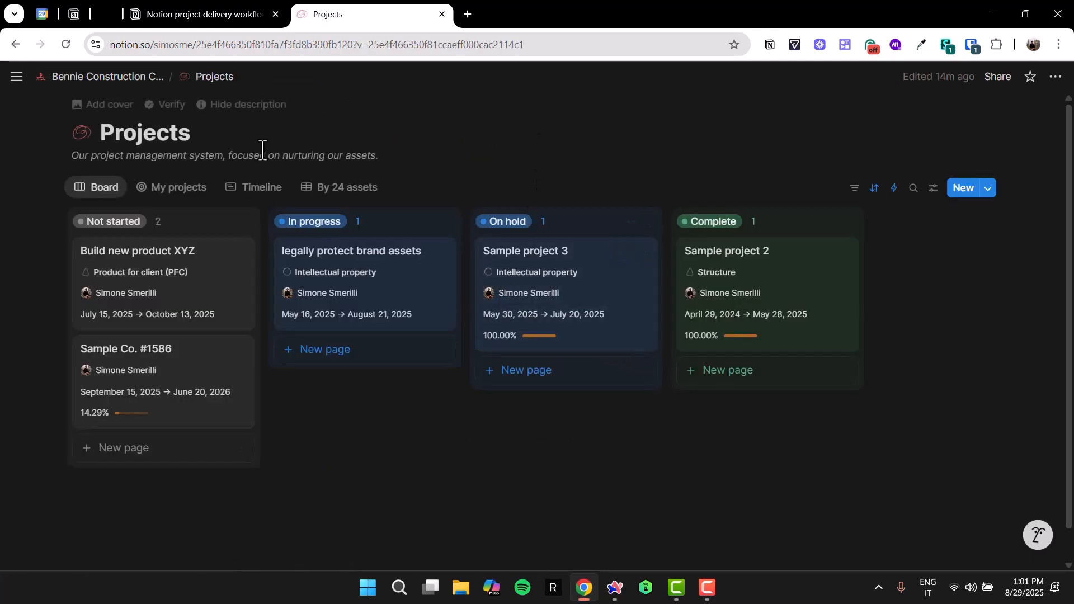
# Step: Open the Projects database's page template for editing
pyautogui.scroll(-1, 288, 182)
pyautogui.click(988, 155)
pyautogui.click(1050, 204)
pyautogui.click(918, 248)
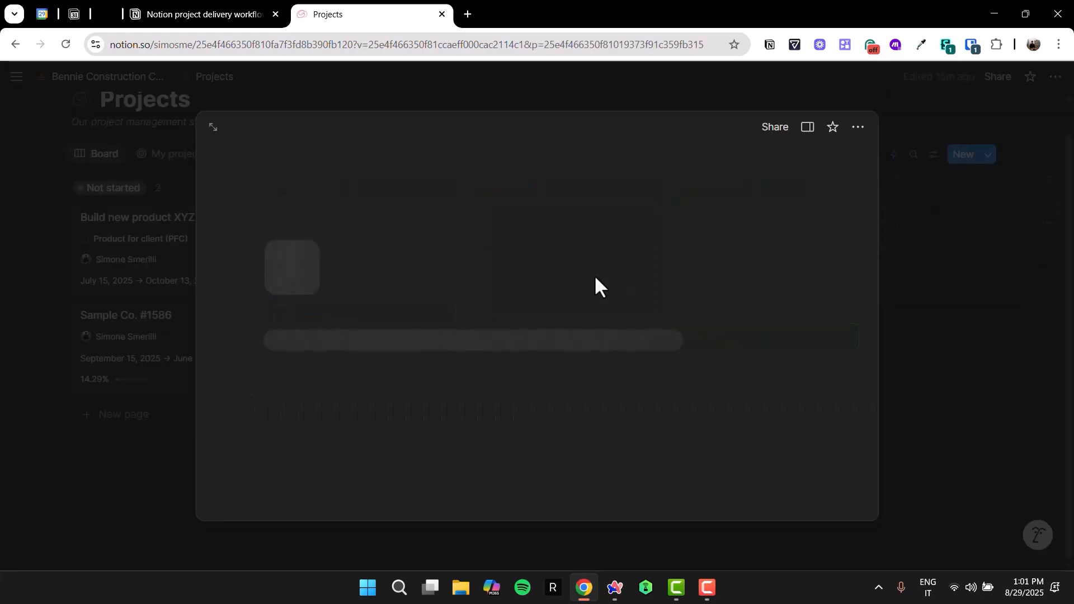
# Step: Examine the template's collapsible Actions and Meetings sections and close the template
pyautogui.scroll(-6, 492, 327)
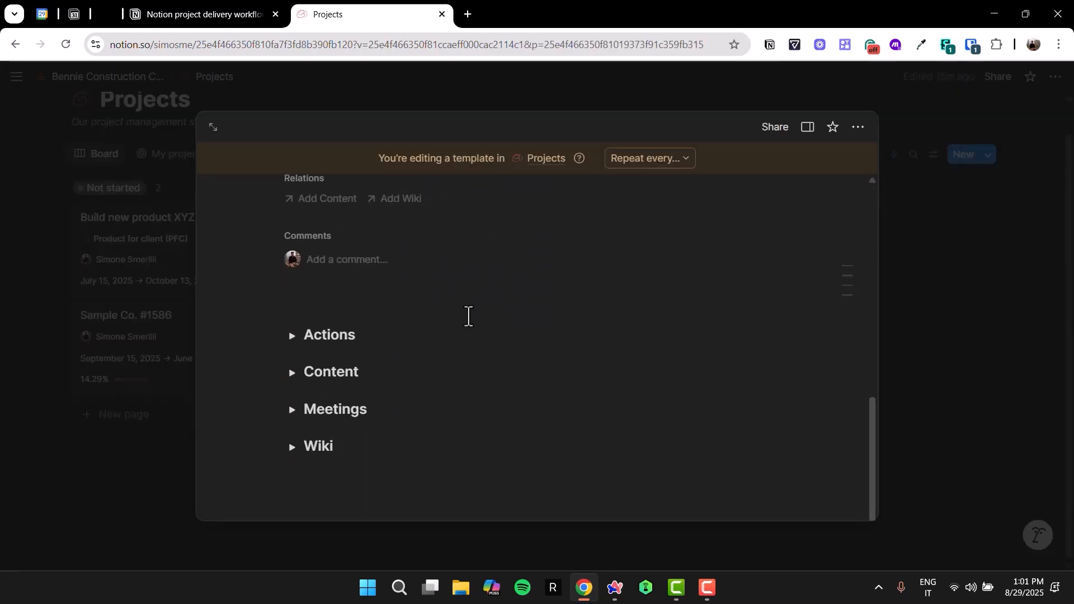
pyautogui.click(291, 336)
pyautogui.click(292, 335)
pyautogui.click(291, 411)
pyautogui.click(892, 163)
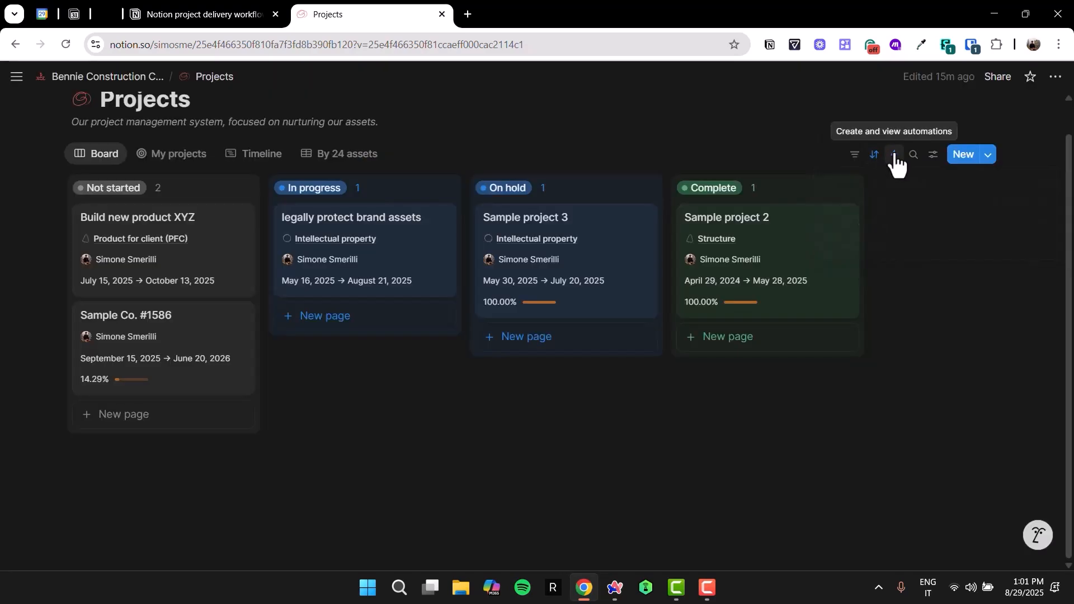
# Step: Open the Construction tasks automation of the Projects database, examine its Project type trigger and close it
pyautogui.click(894, 155)
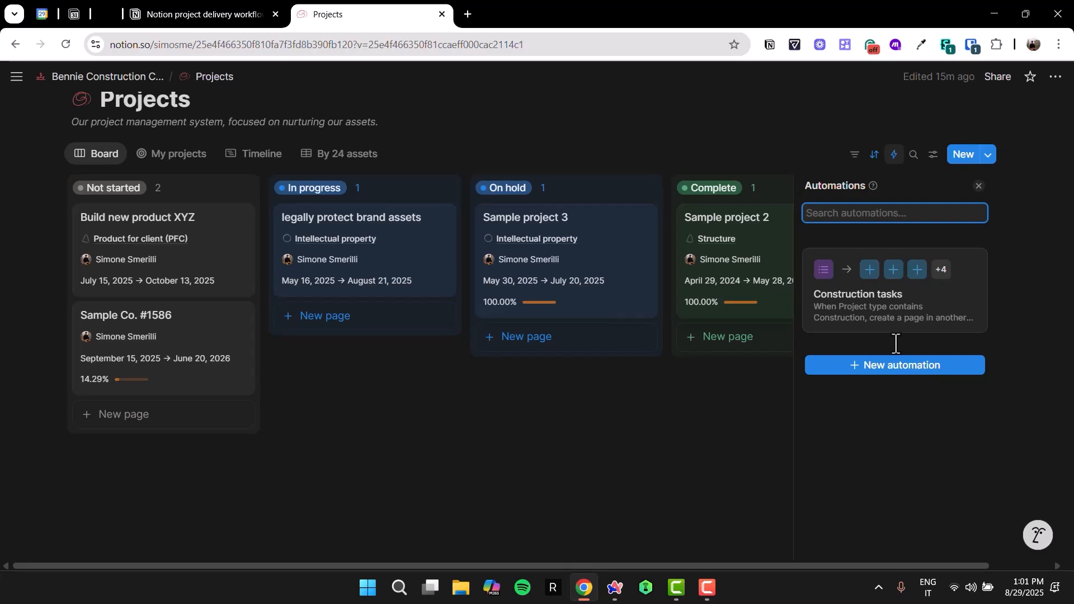
pyautogui.click(889, 320)
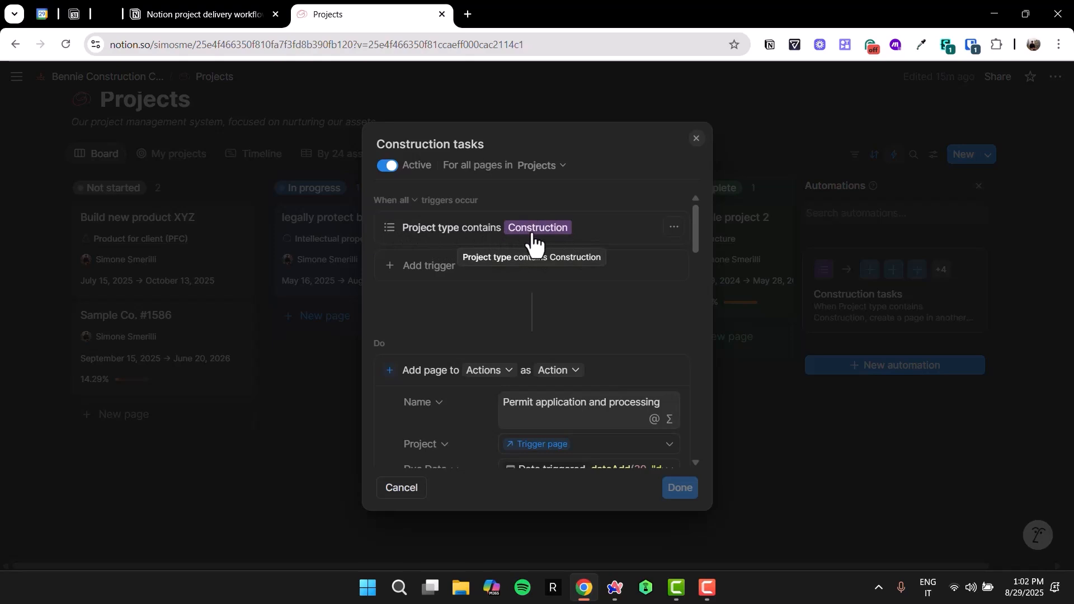
pyautogui.click(753, 146)
# Step: View the available Project type options on the Sample project 2 page, leave the property empty and return to Projects
pyautogui.click(744, 239)
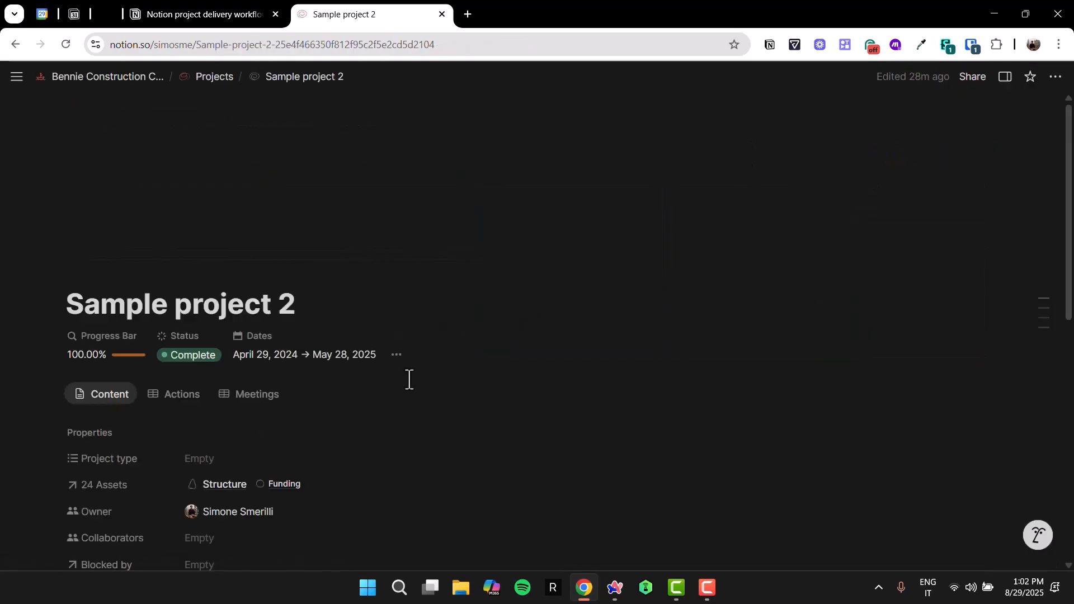
pyautogui.click(216, 463)
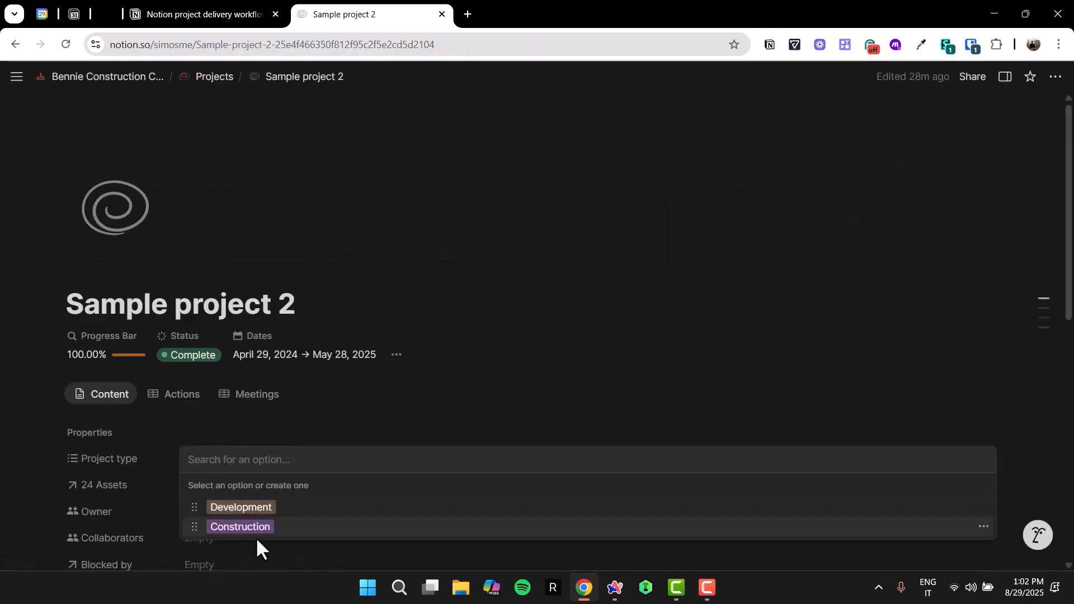
pyautogui.press('Escape')
pyautogui.click(215, 84)
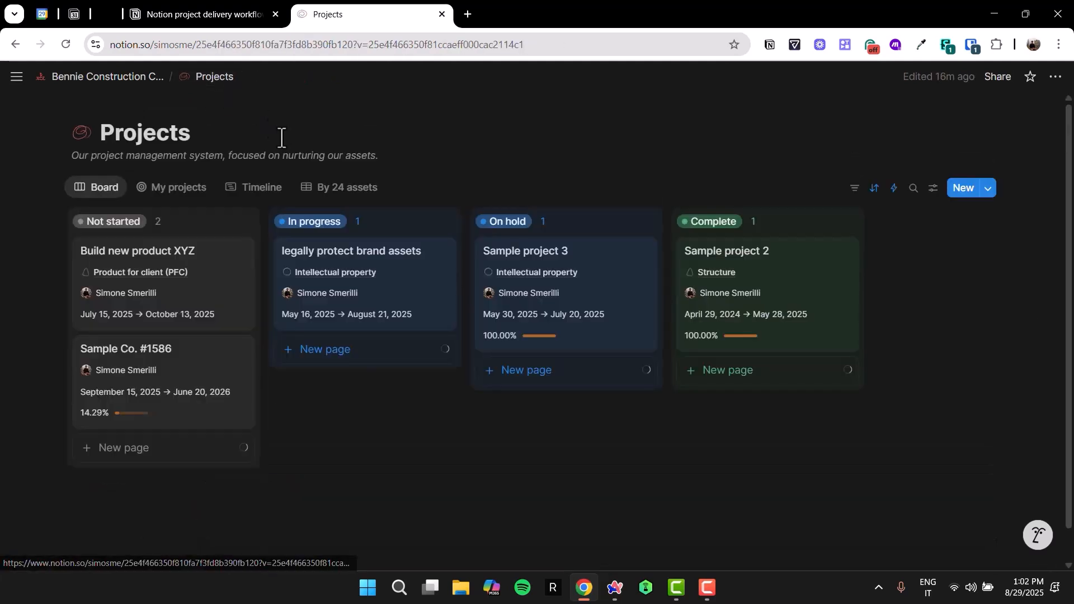
# Step: Reopen the Construction tasks automation and examine the Name, Project, Due Date and Do Date of its Permit application and processing action
pyautogui.click(895, 189)
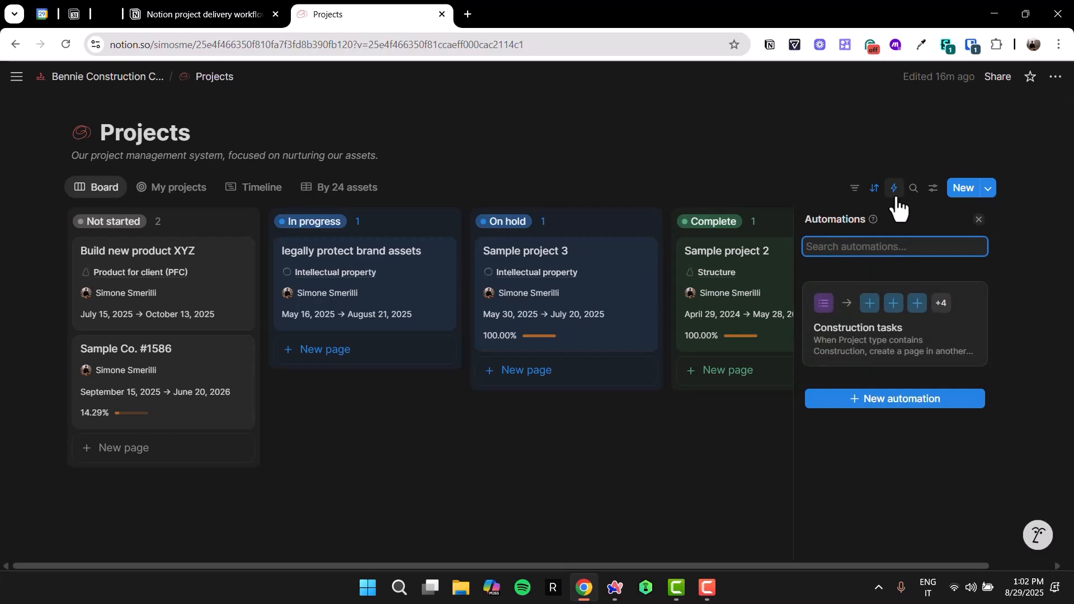
pyautogui.click(894, 330)
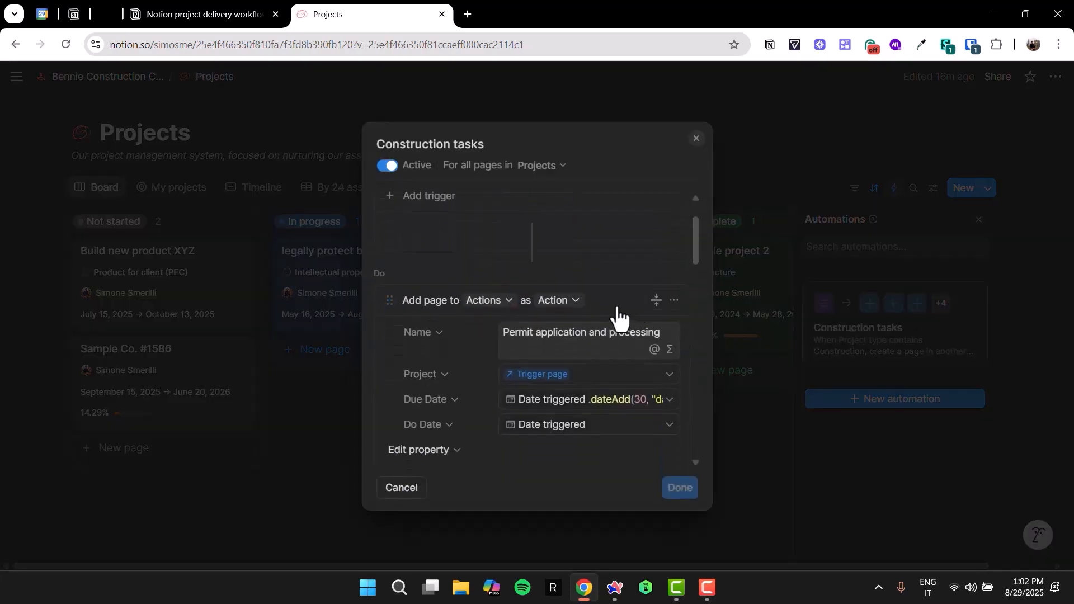
pyautogui.scroll(-1, 539, 308)
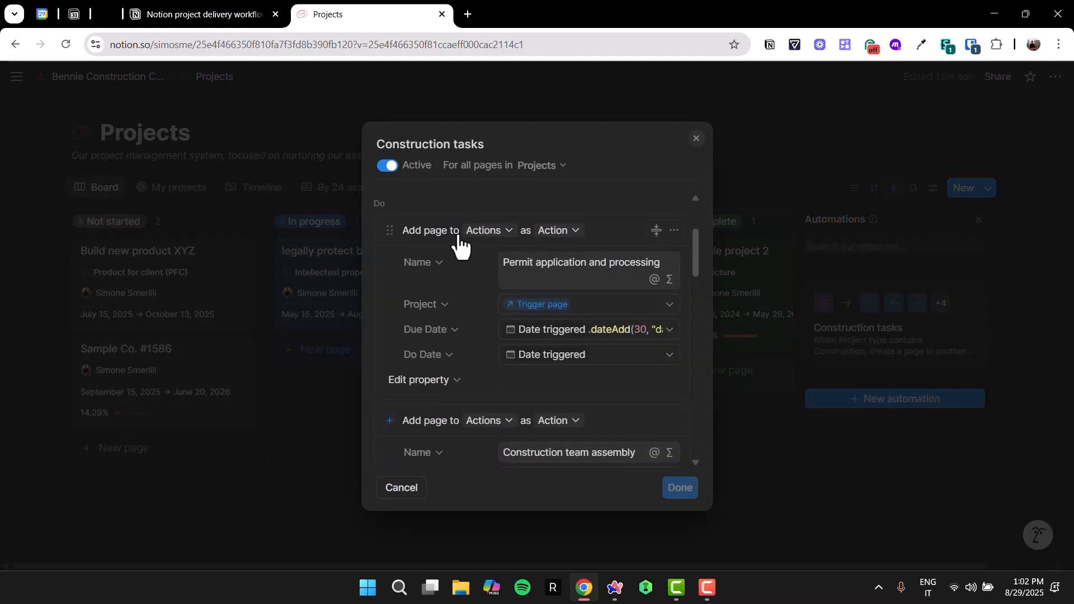
pyautogui.click(508, 266)
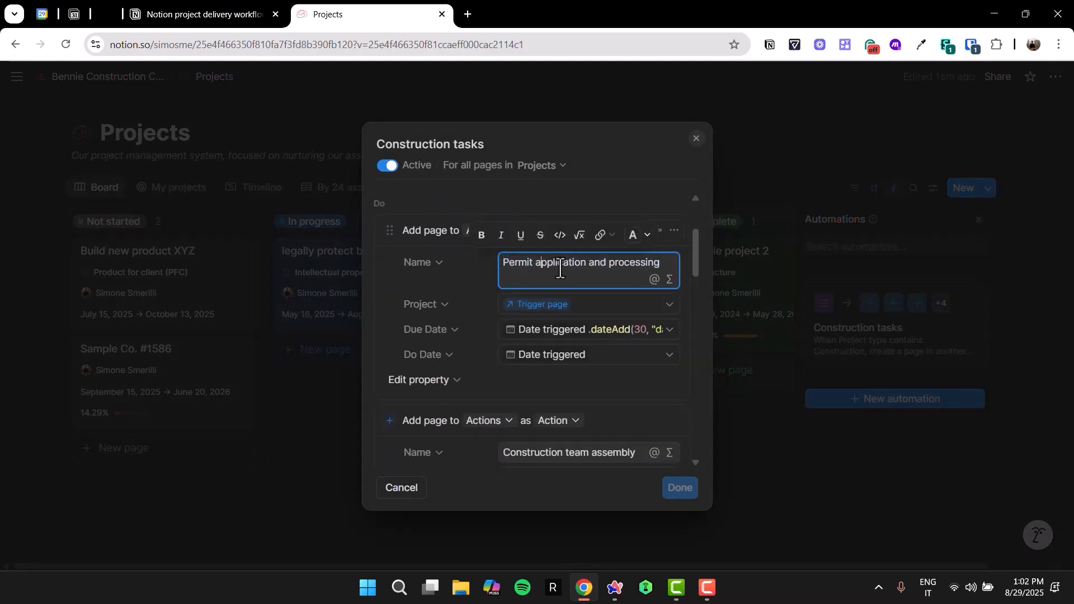
pyautogui.scroll(-1, 569, 249)
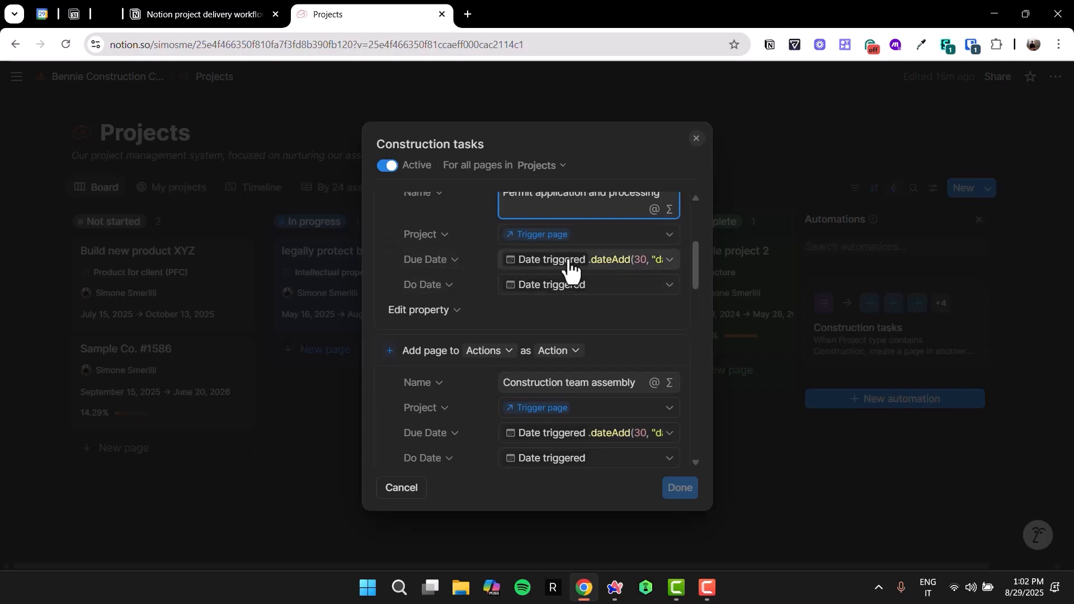
# Step: Examine the automation's Construction team assembly and monthly progress meeting actions with their date formulas, and close the automation
pyautogui.scroll(-2, 582, 313)
pyautogui.scroll(-4, 560, 314)
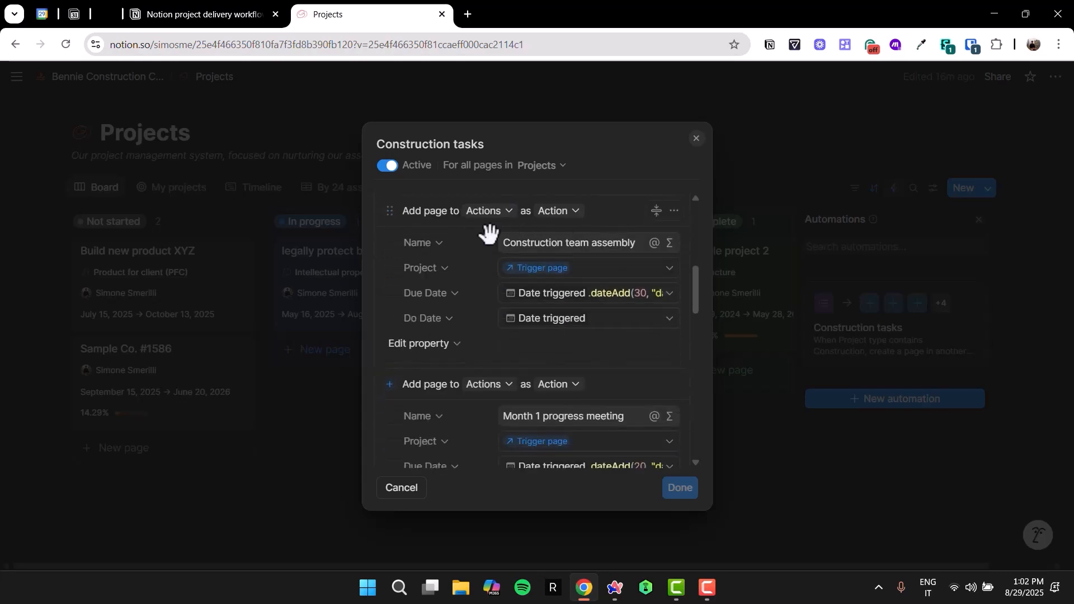
pyautogui.scroll(-1, 540, 350)
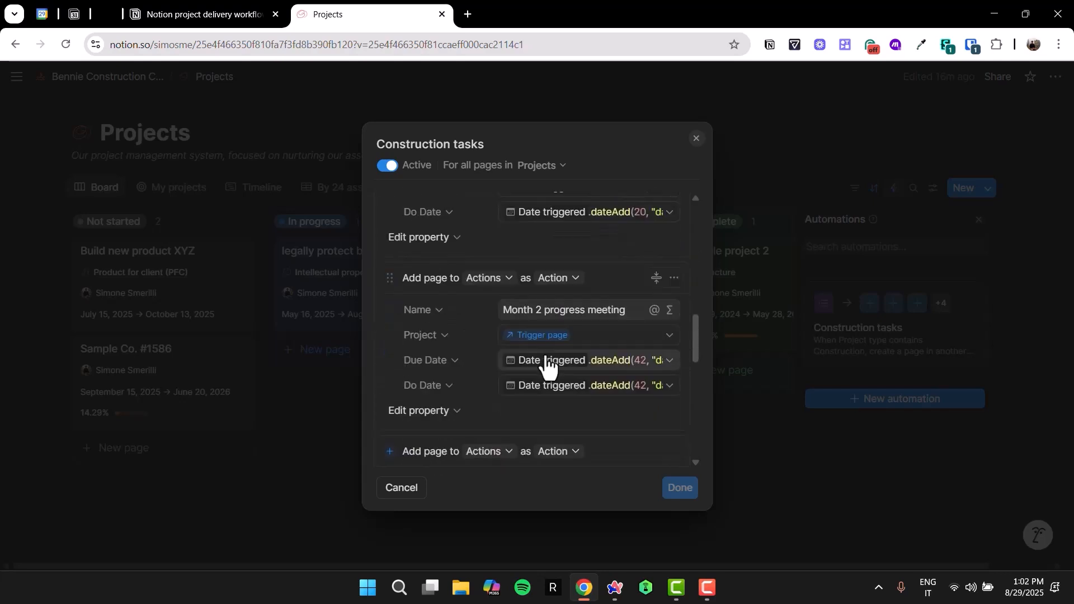
pyautogui.scroll(-1, 547, 363)
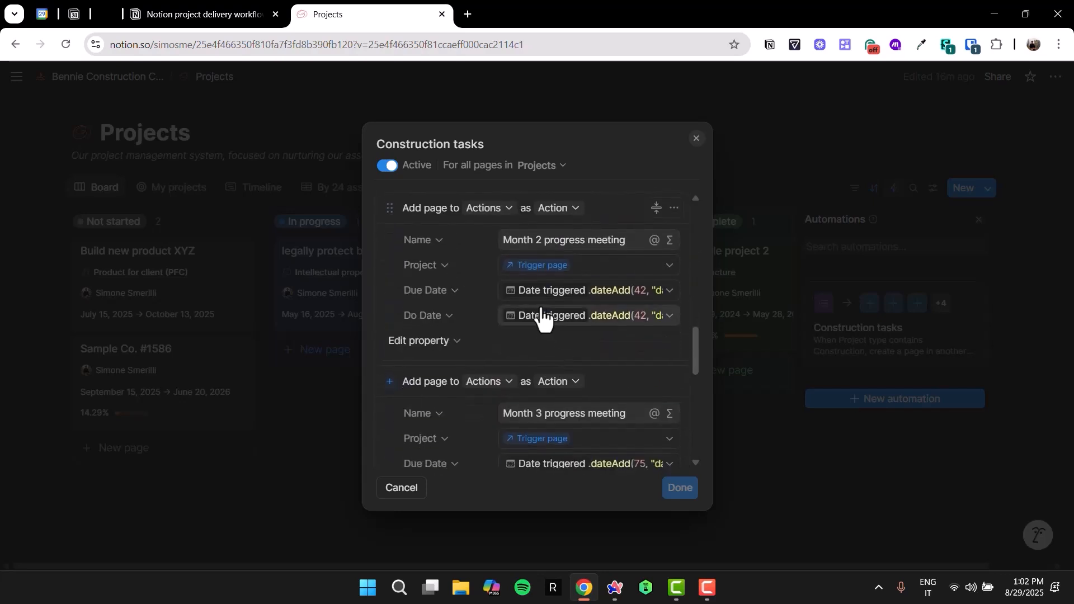
pyautogui.click(719, 176)
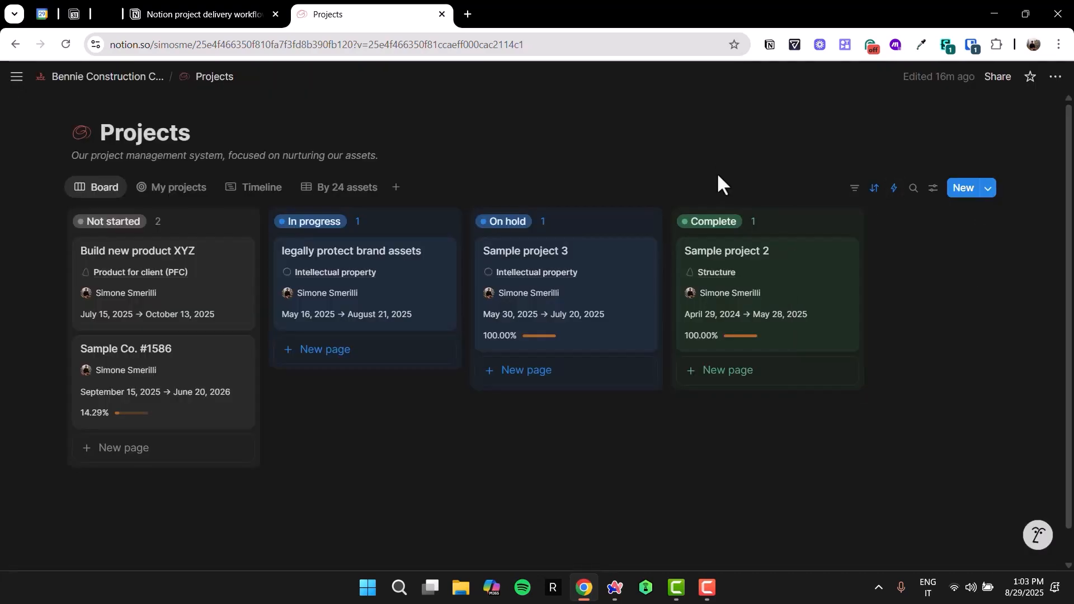
# Step: Open Sample project 2, look through its page and go back to the Projects board
pyautogui.click(765, 271)
pyautogui.scroll(-3, 336, 235)
pyautogui.scroll(3, 269, 145)
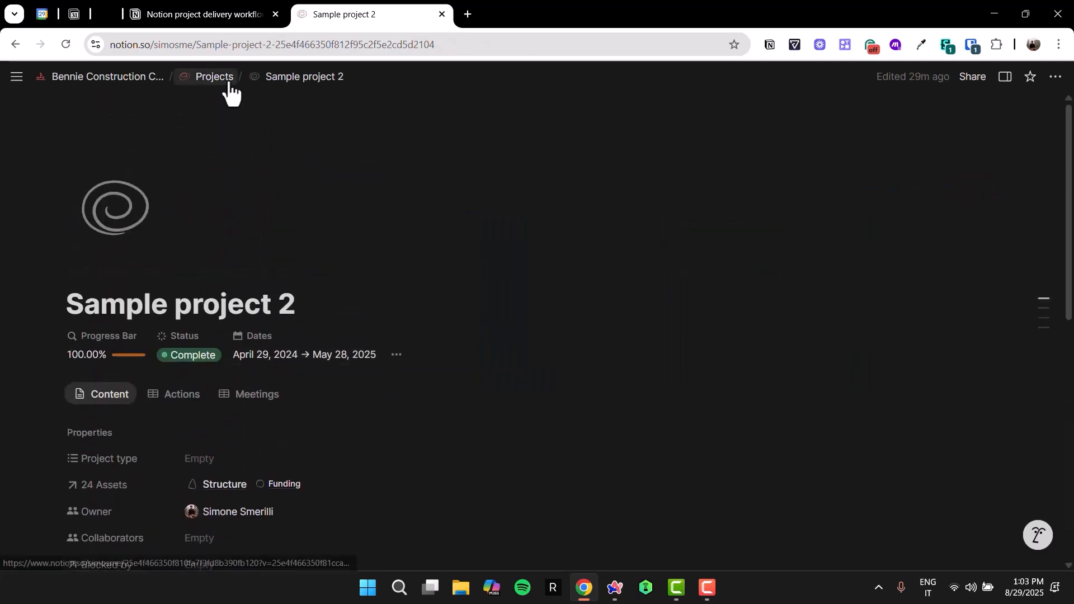
pyautogui.click(223, 79)
# Step: Open the Sample Co. #1586 project and examine its properties and the tasks on its Actions board
pyautogui.click(238, 354)
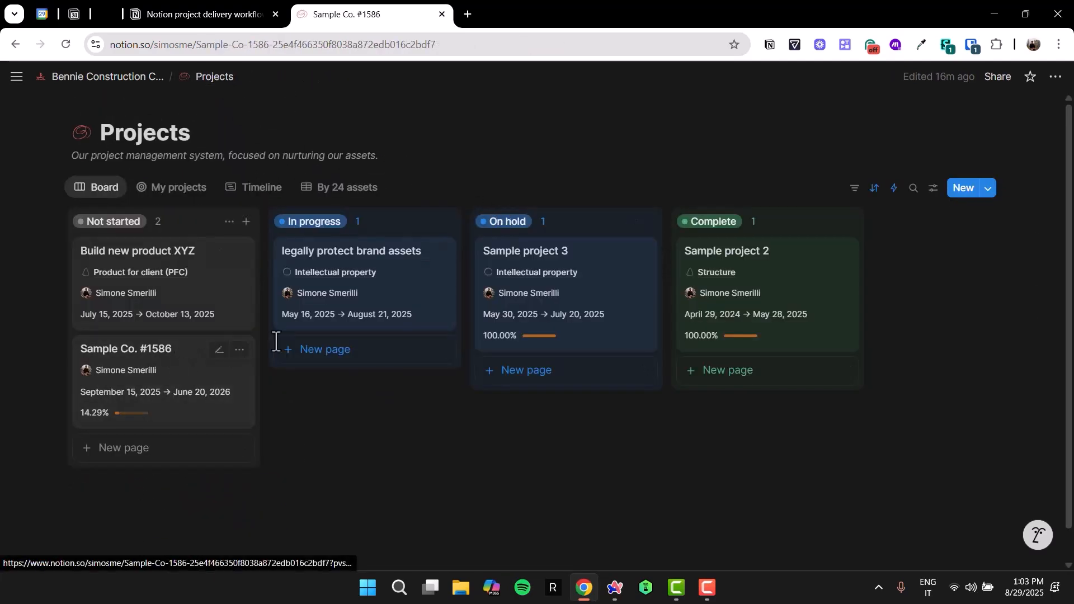
pyautogui.scroll(-8, 390, 305)
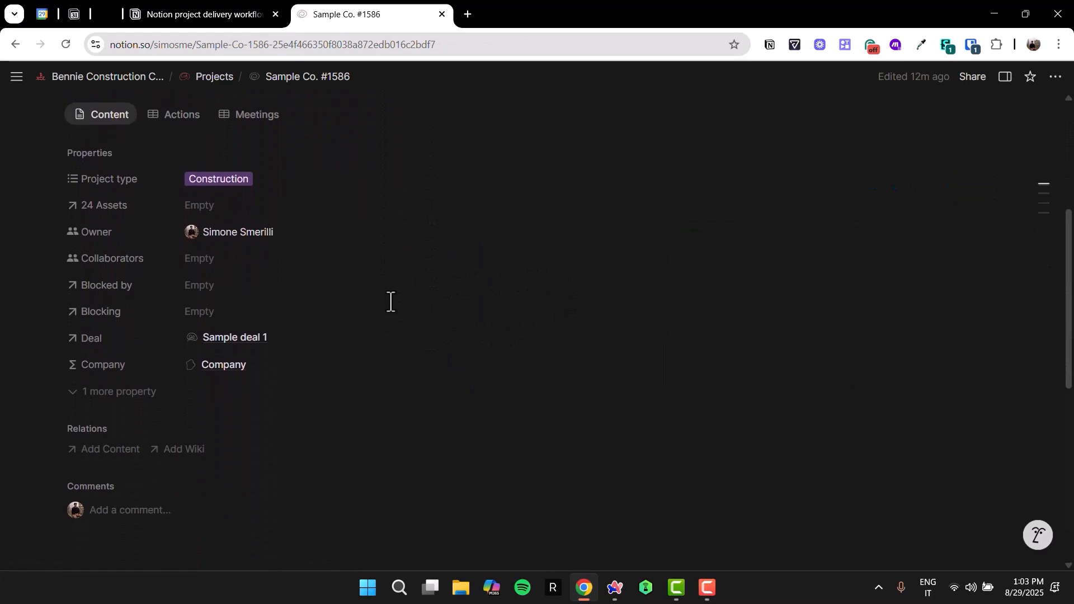
pyautogui.scroll(-4, 392, 314)
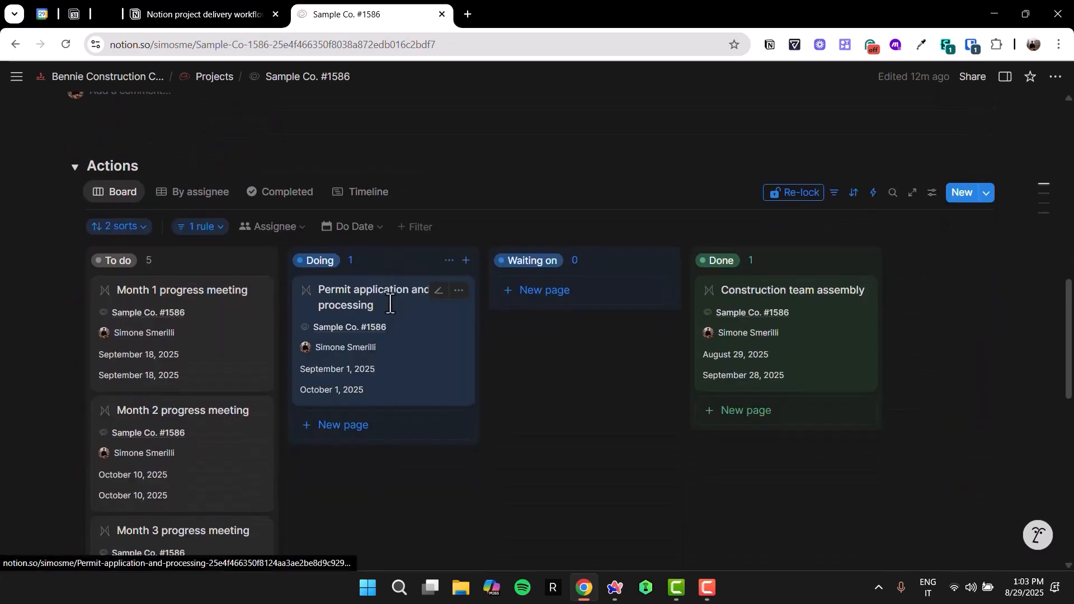